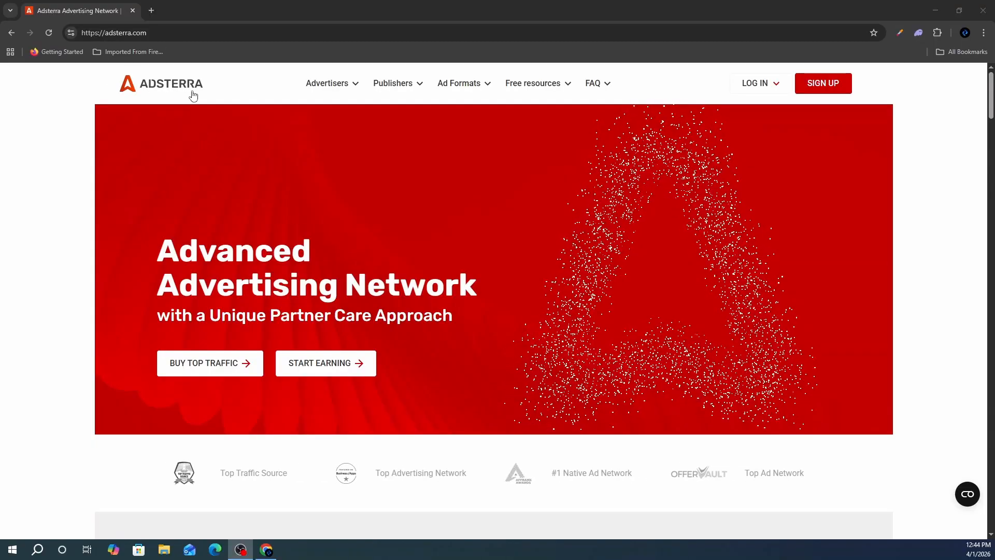
- Back out of the publisher login page and open the Adsterra publisher sign-up form instead
click(771, 84)
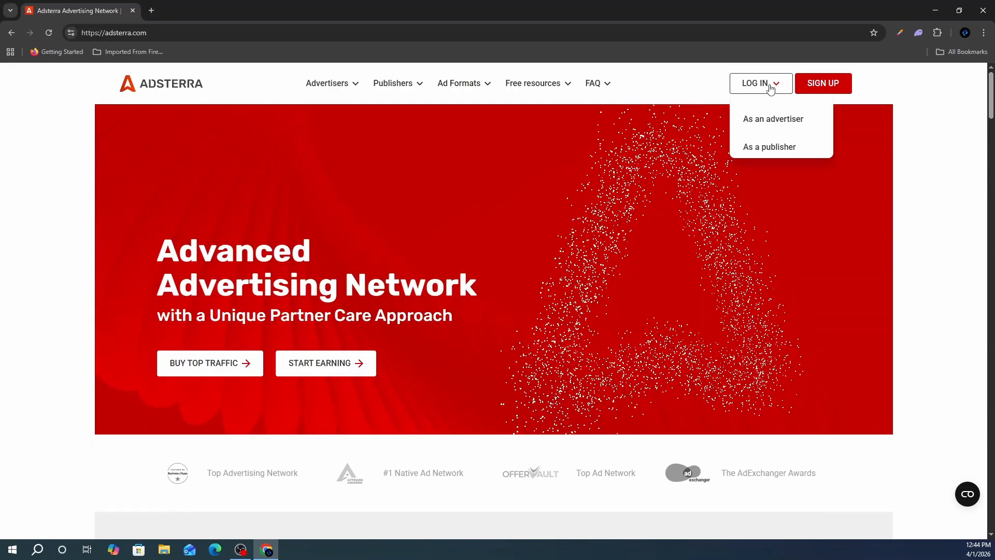
click(768, 148)
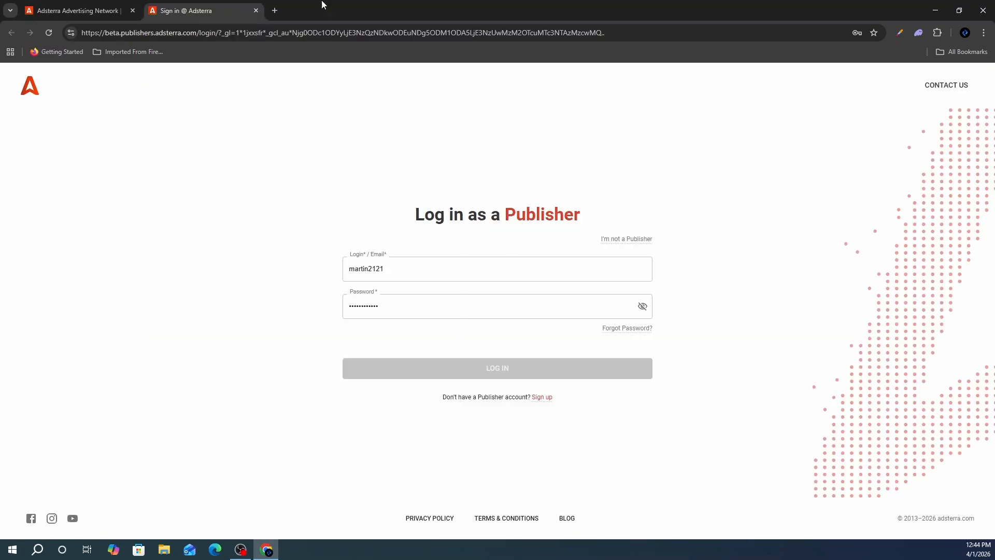
click(255, 11)
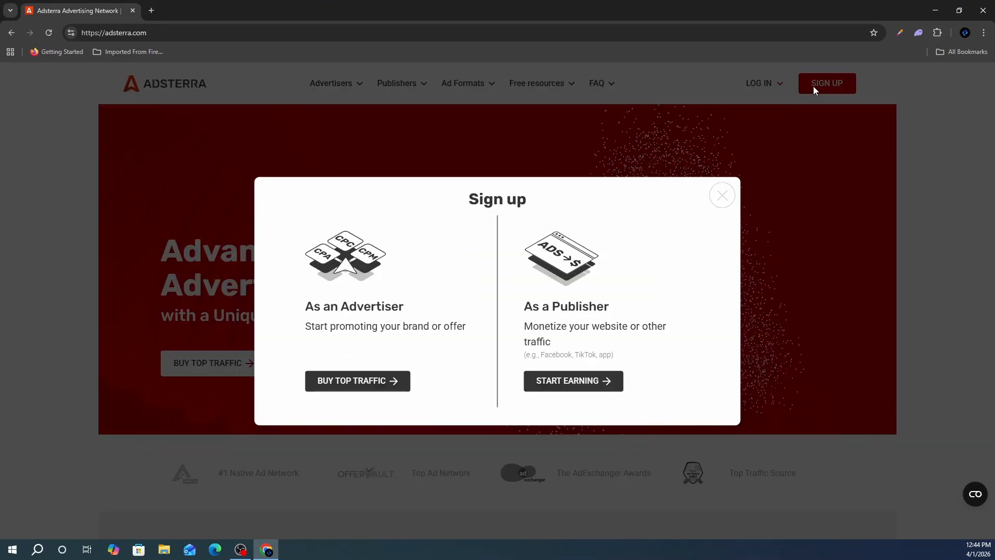
click(813, 86)
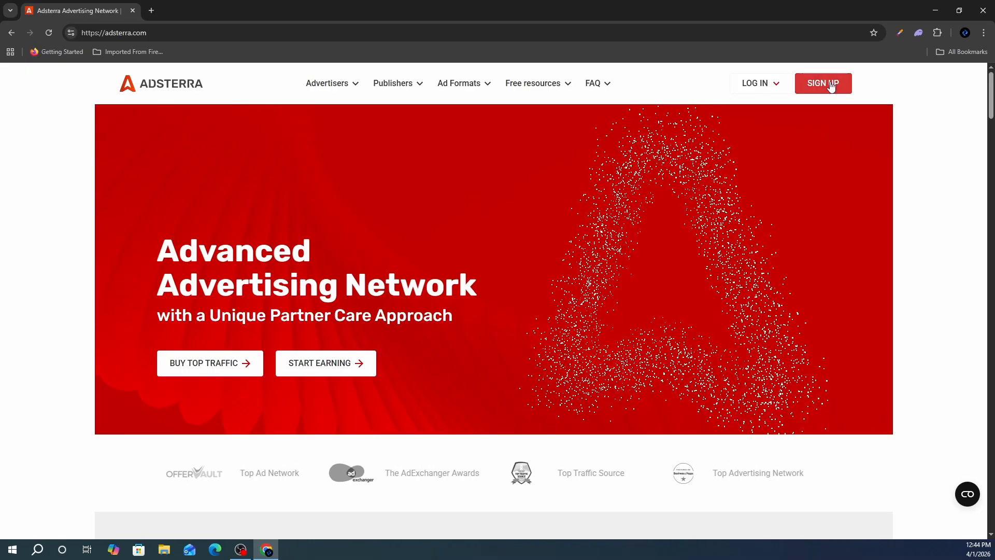
click(830, 86)
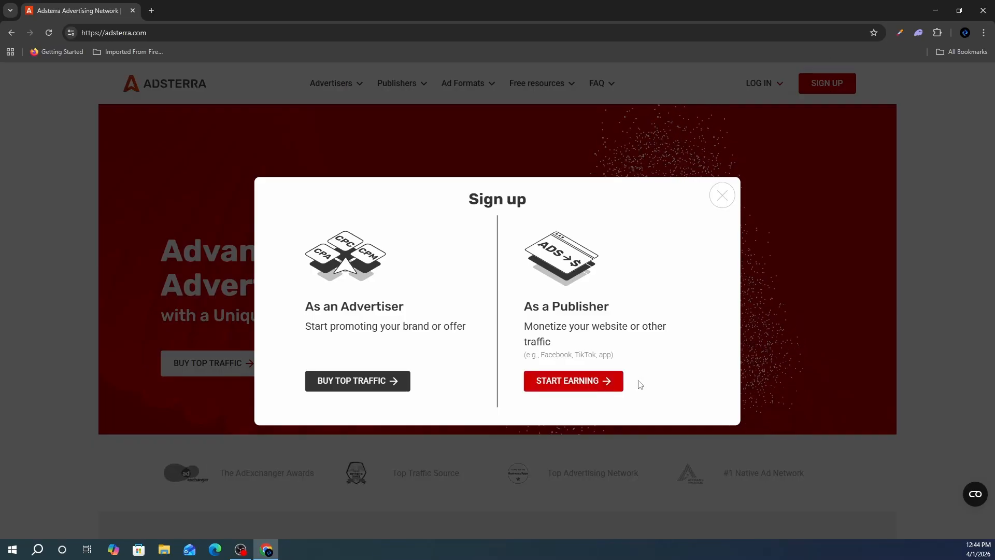
click(590, 388)
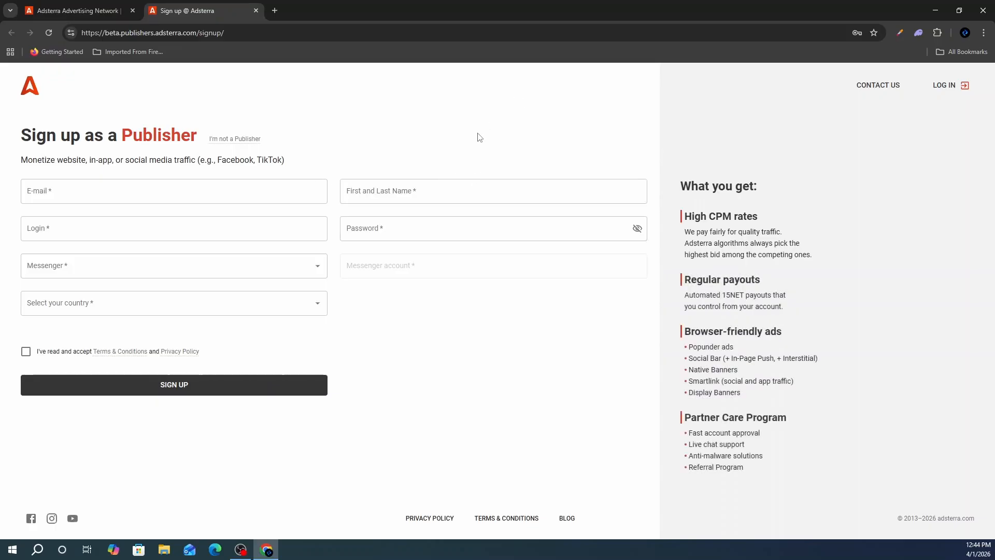
- Enter the e-mail, name and login, and accept a generated strong password
click(176, 190)
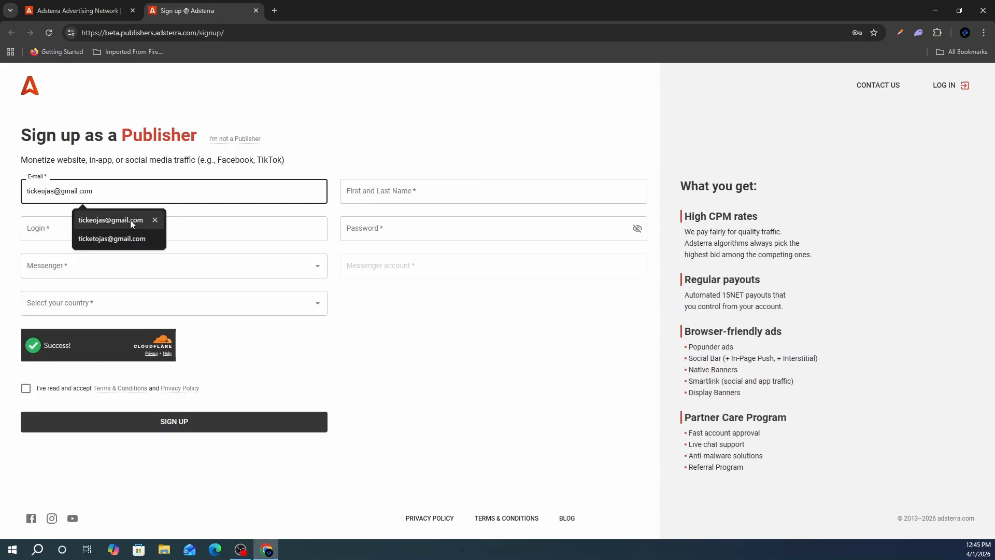
click(129, 220)
click(410, 196)
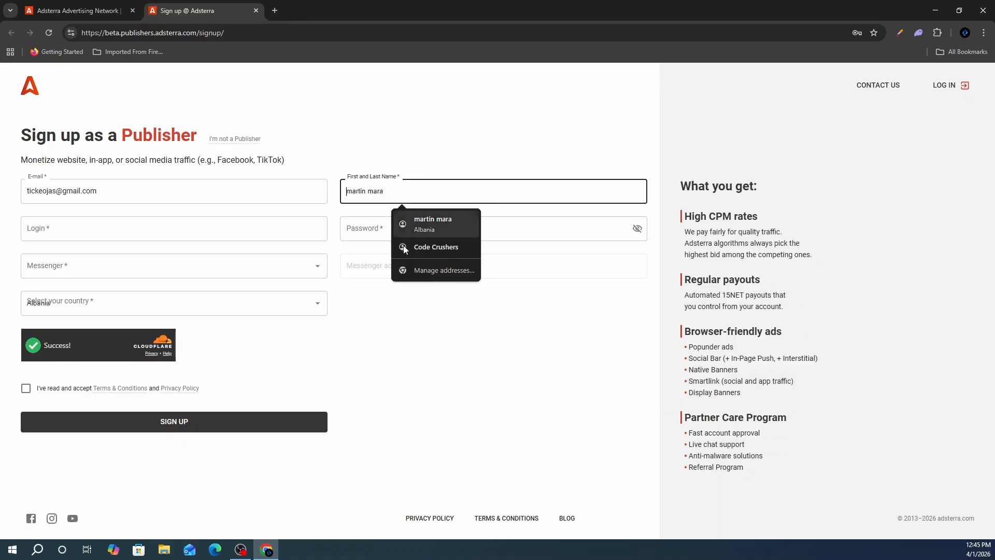
click(409, 248)
click(283, 228)
text(ticketoja)
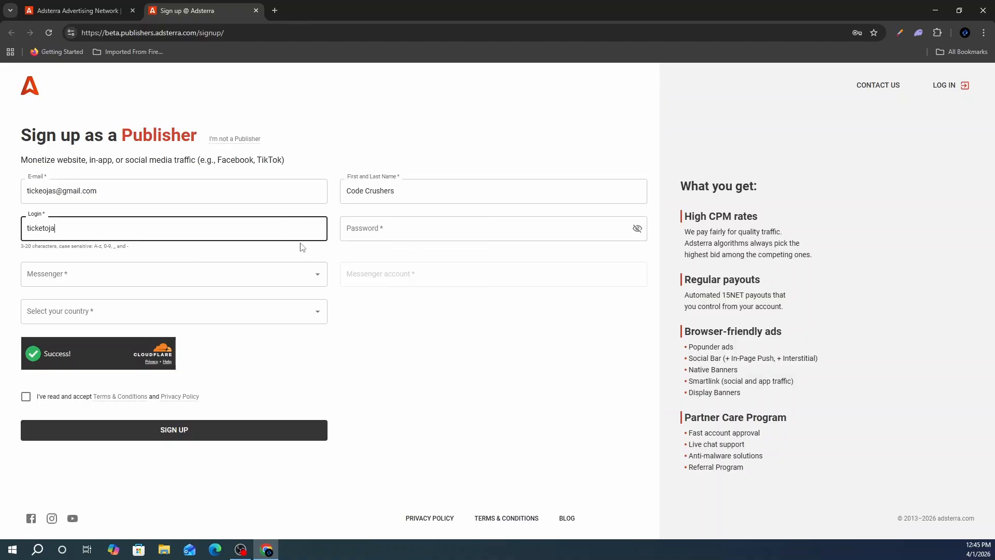
key(Tab)
click(481, 315)
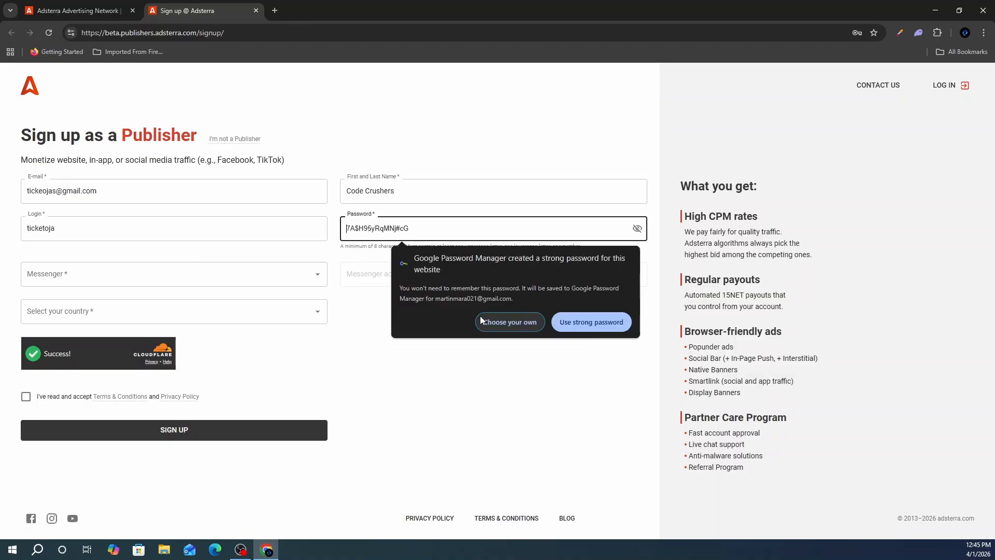
click(591, 322)
- Choose Instagram as messenger and Albania as country, accept the terms, and submit the sign-up
click(77, 260)
click(86, 260)
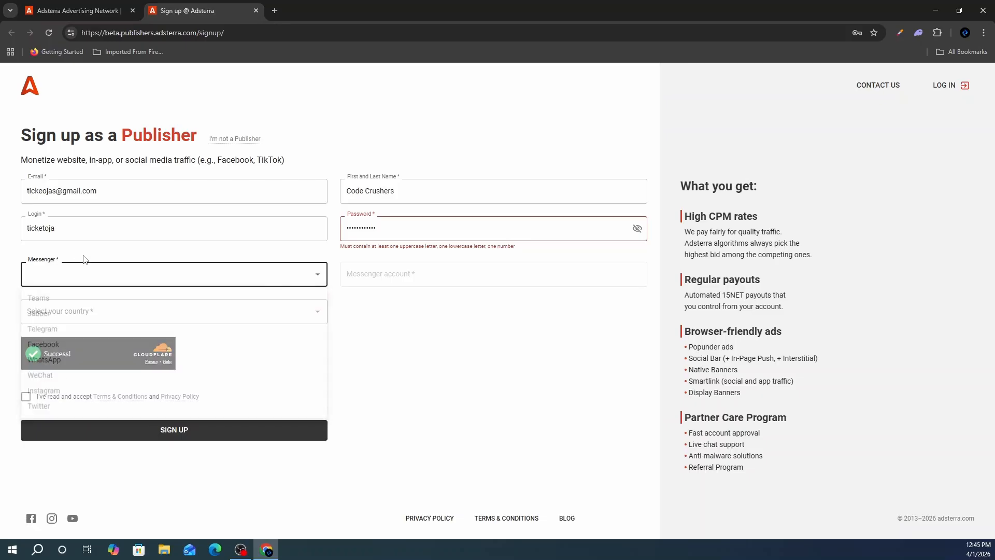
click(122, 279)
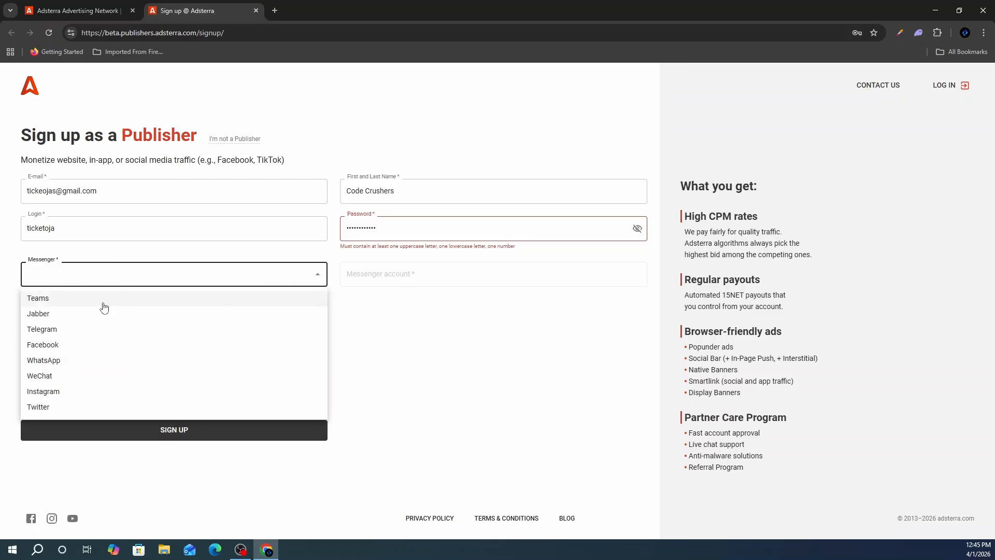
click(69, 393)
click(437, 265)
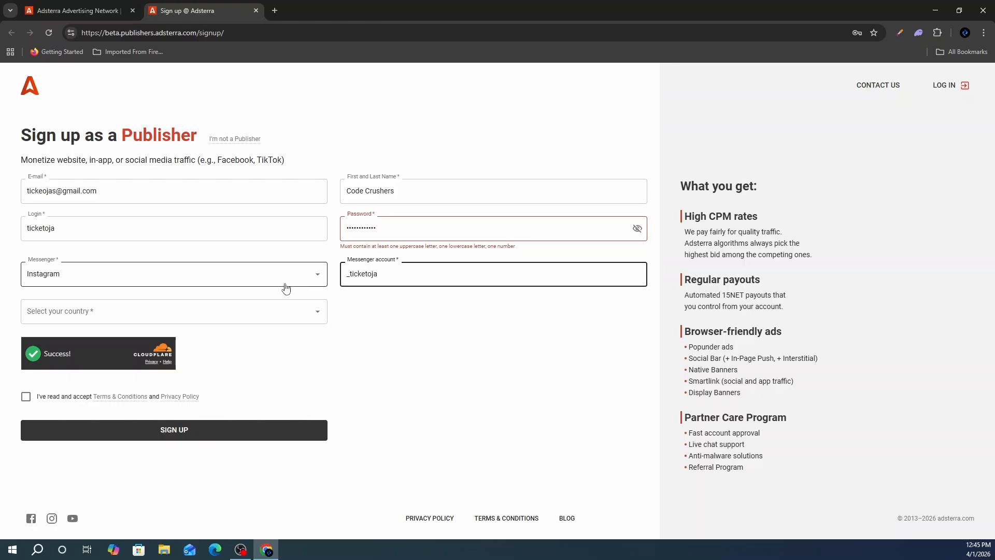
click(313, 273)
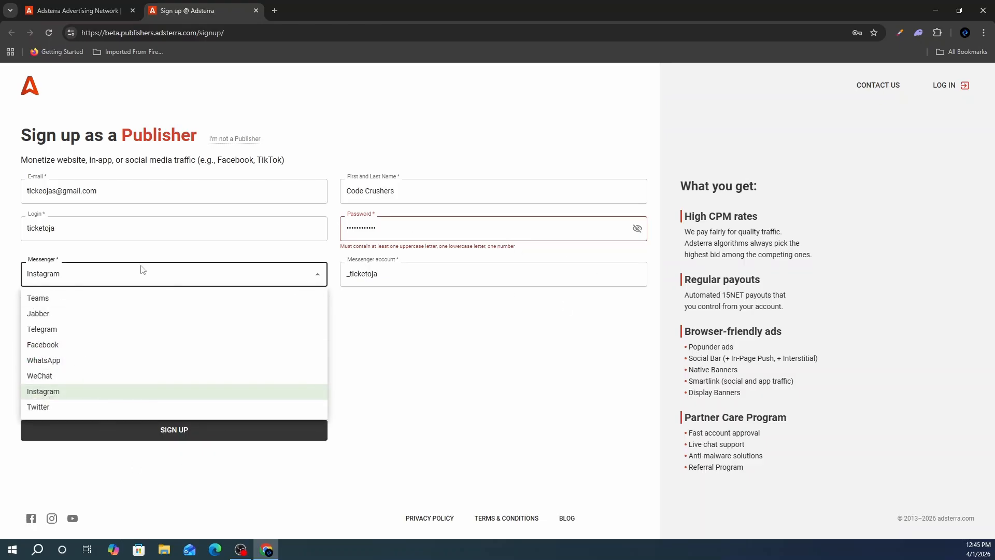
click(454, 361)
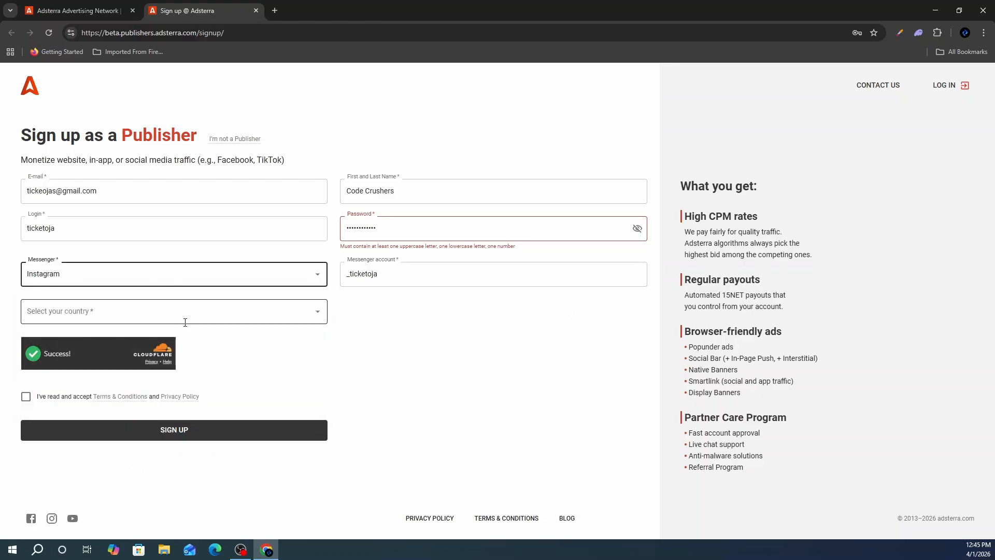
click(216, 311)
click(104, 392)
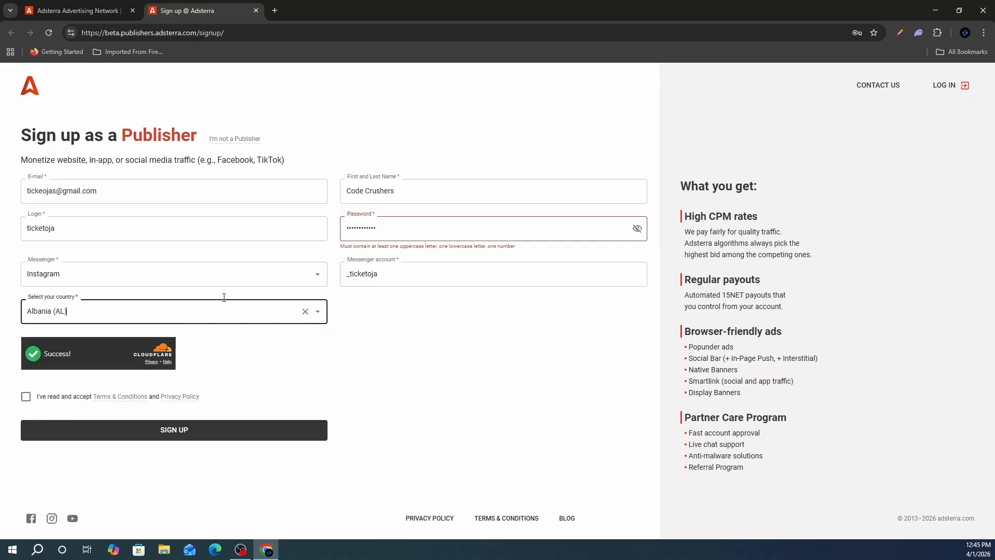
click(26, 399)
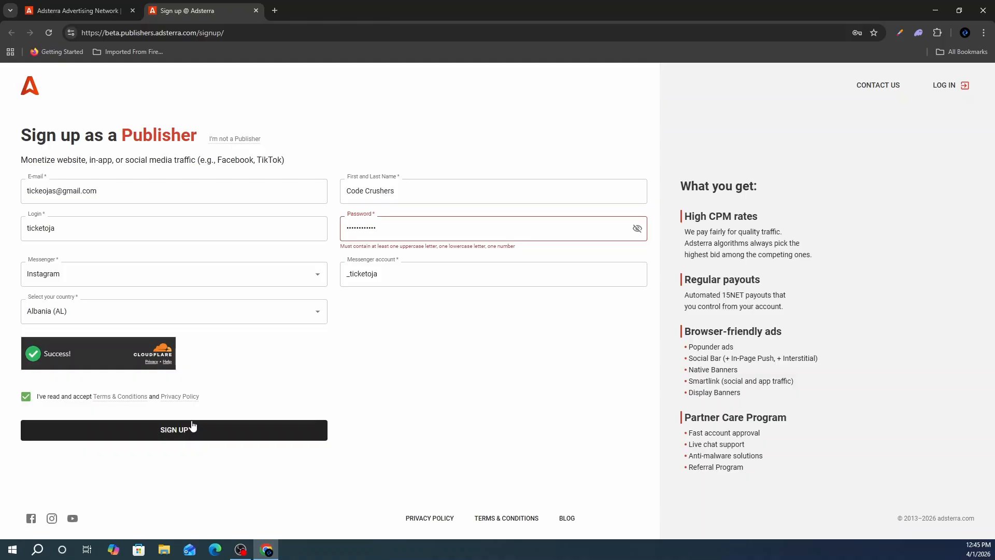
click(193, 426)
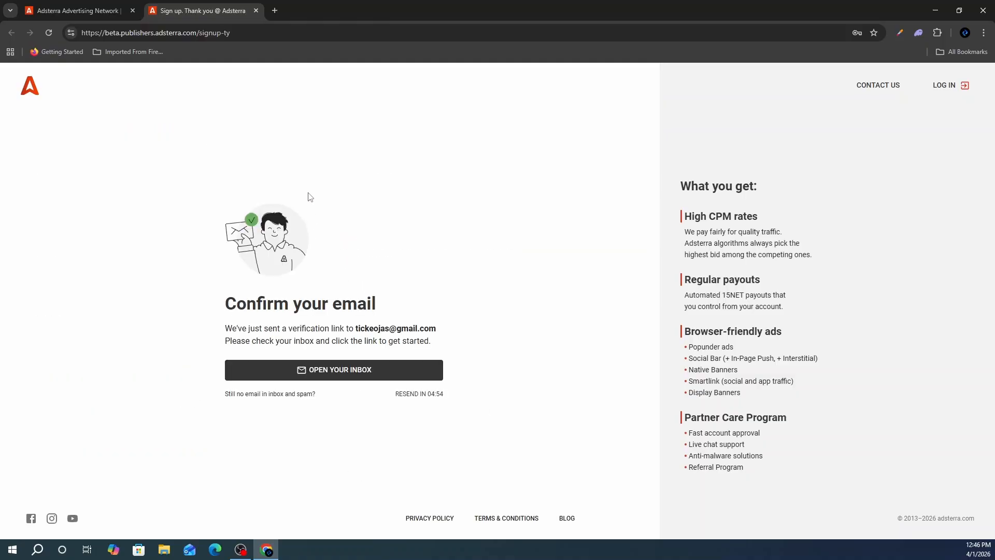
- Open Gmail in a new tab for the verification e-mail, then return to the Adsterra homepage
click(275, 10)
text(gma)
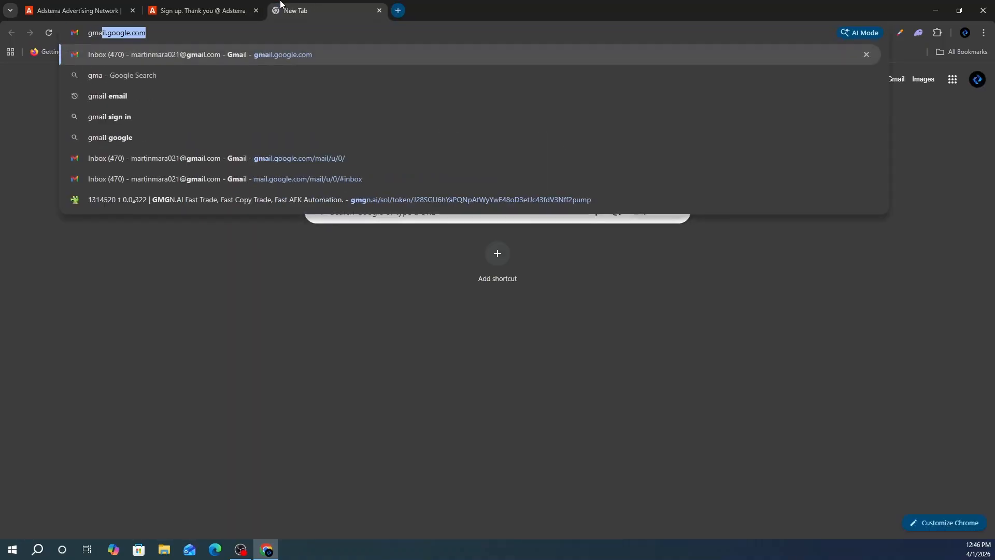
key(Return)
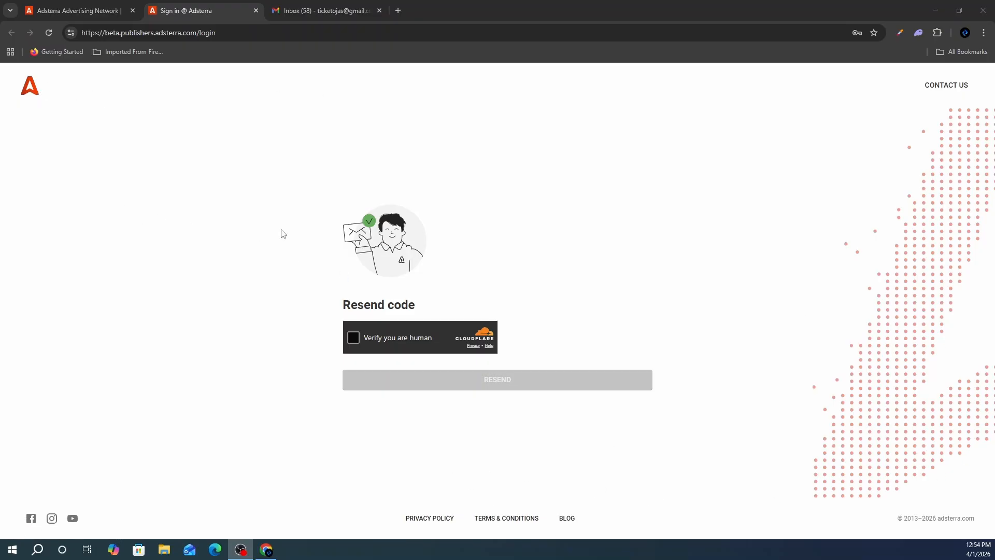
click(32, 95)
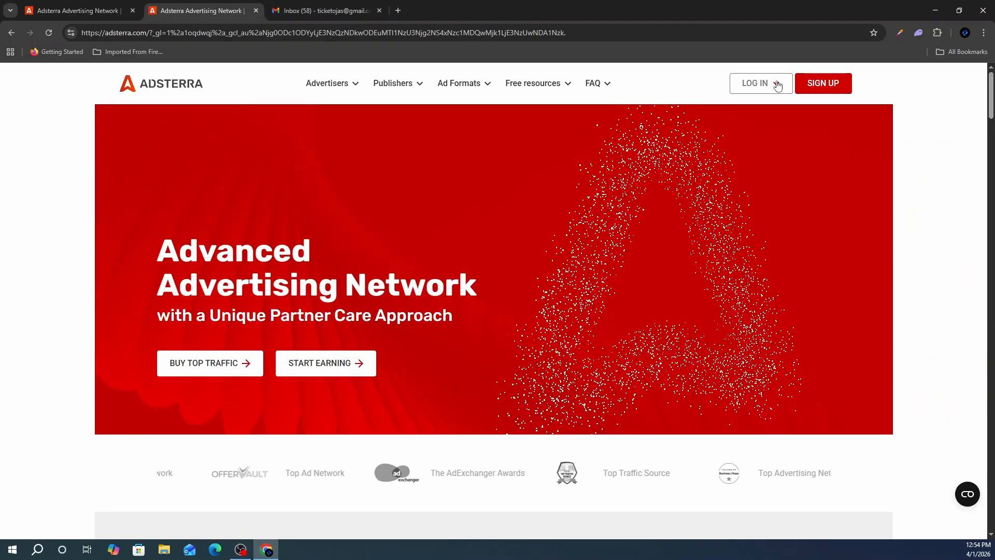
- Log in as a publisher with the saved credentials and expand the full sidebar menu
mouse_move(782, 100)
click(780, 148)
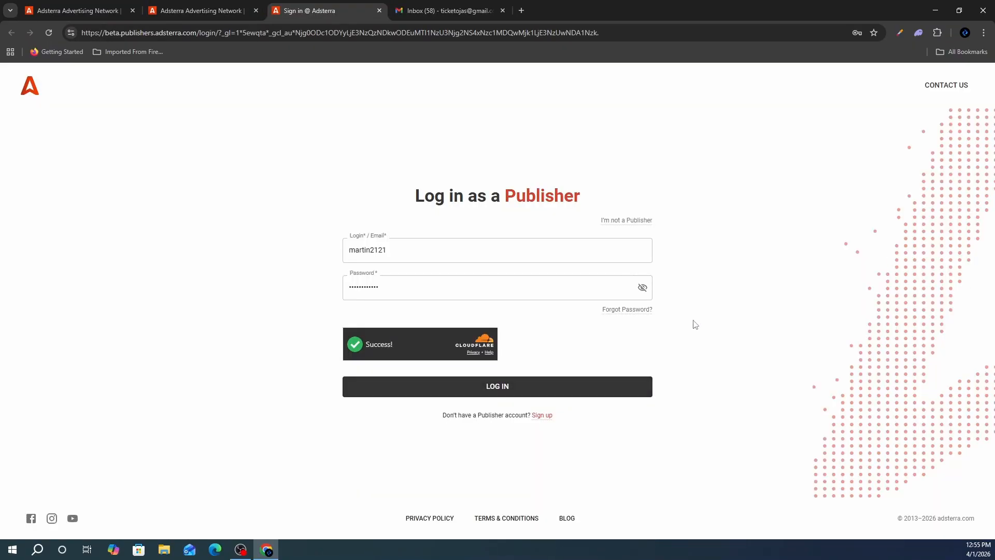
click(598, 387)
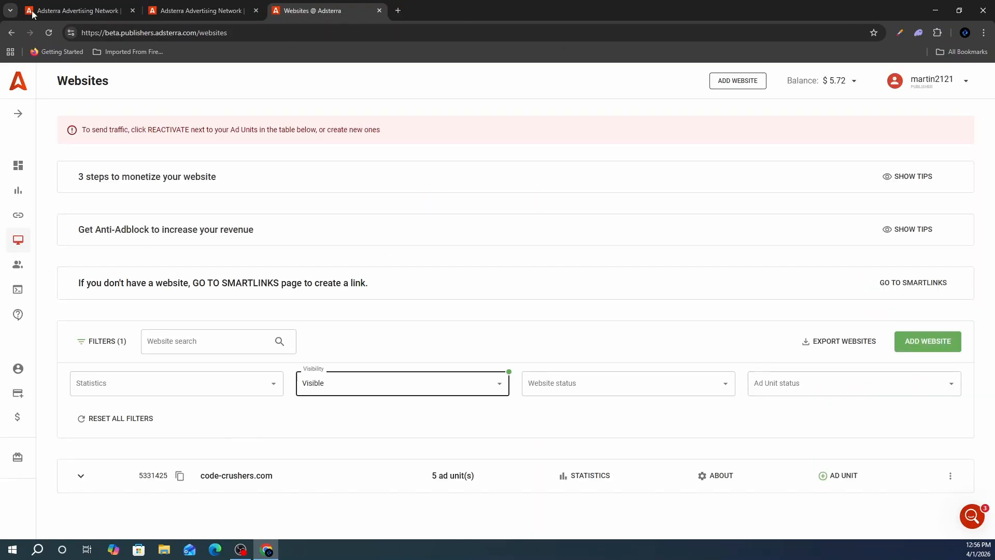
click(22, 117)
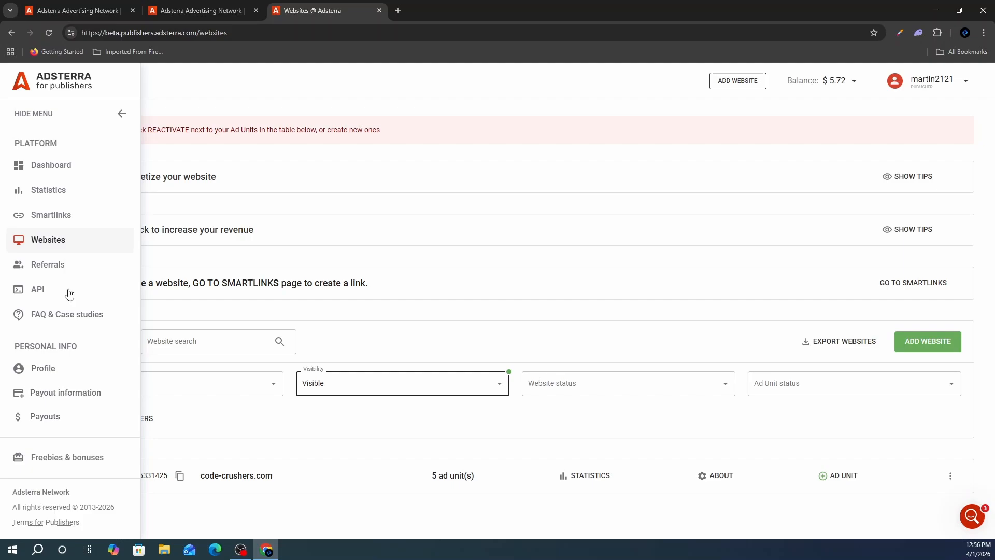
click(398, 10)
- Load ticketoja.com, sign in with the Google account, and browse the home page
text(t)
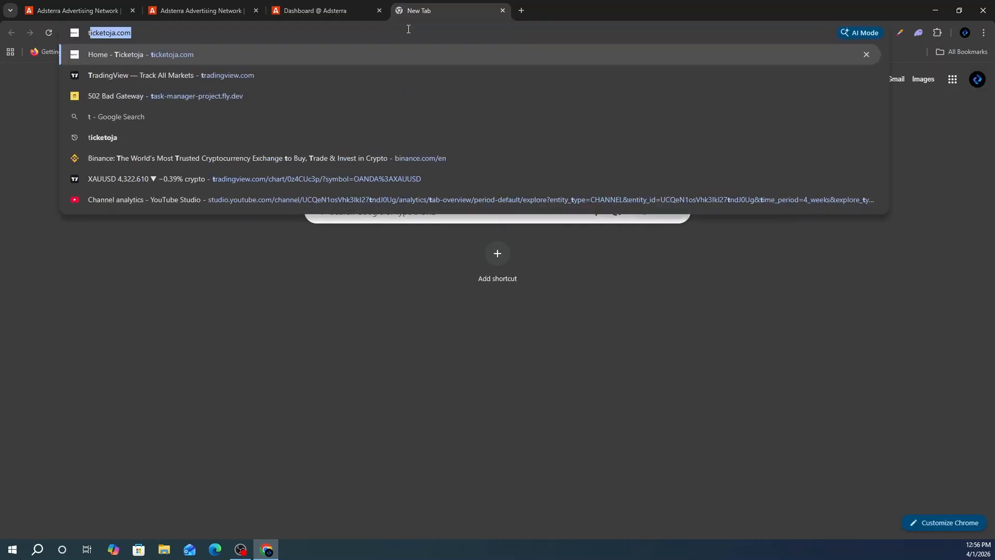
key(Return)
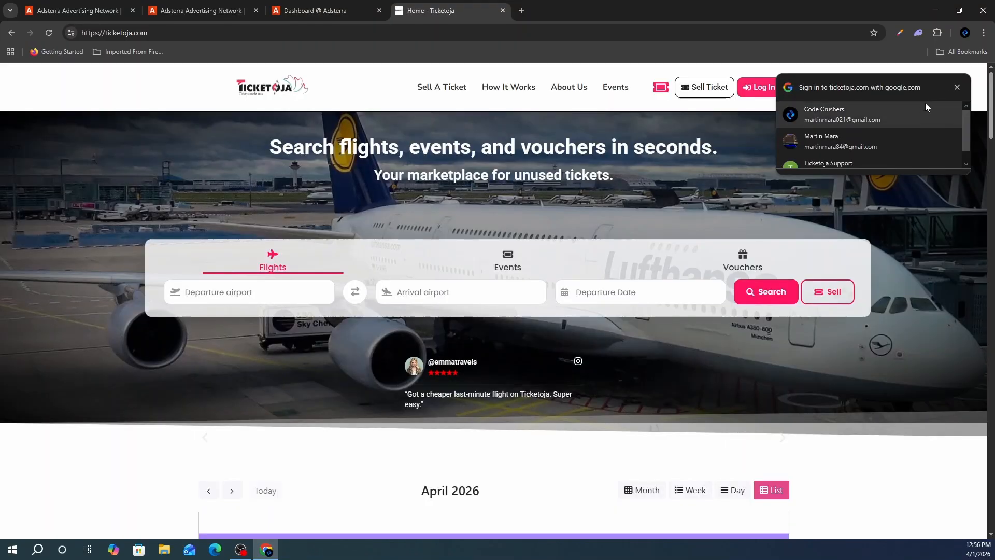
click(917, 110)
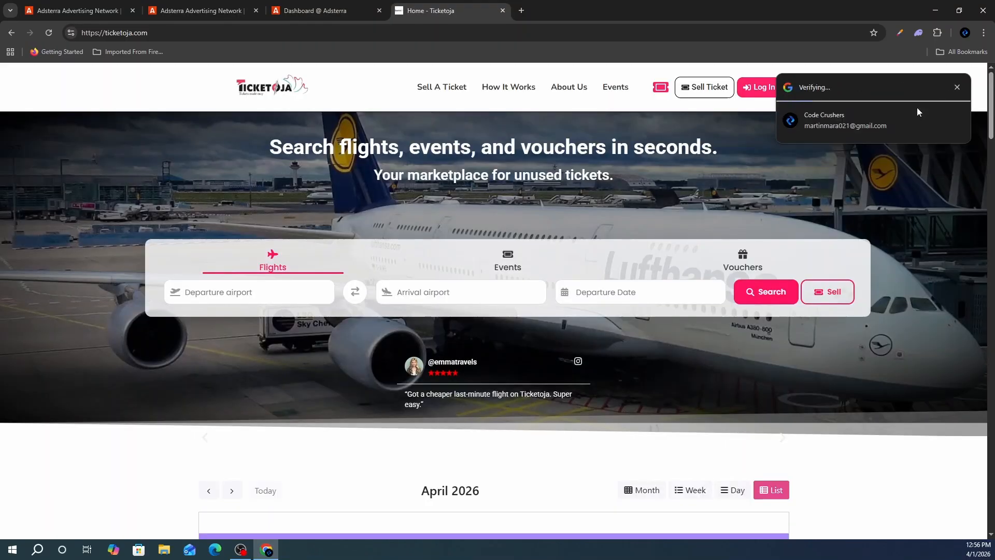
click(259, 98)
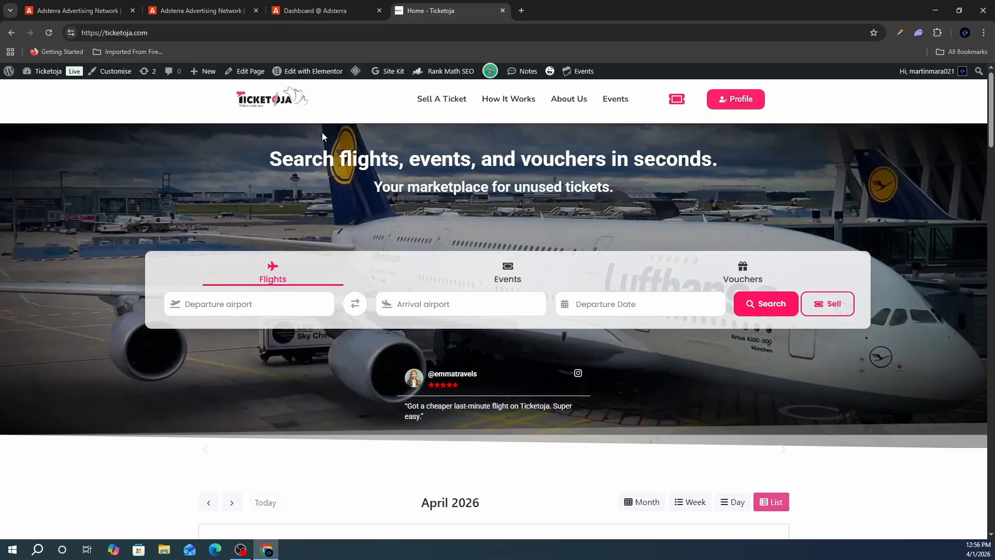
scroll(322, 132, down, 10)
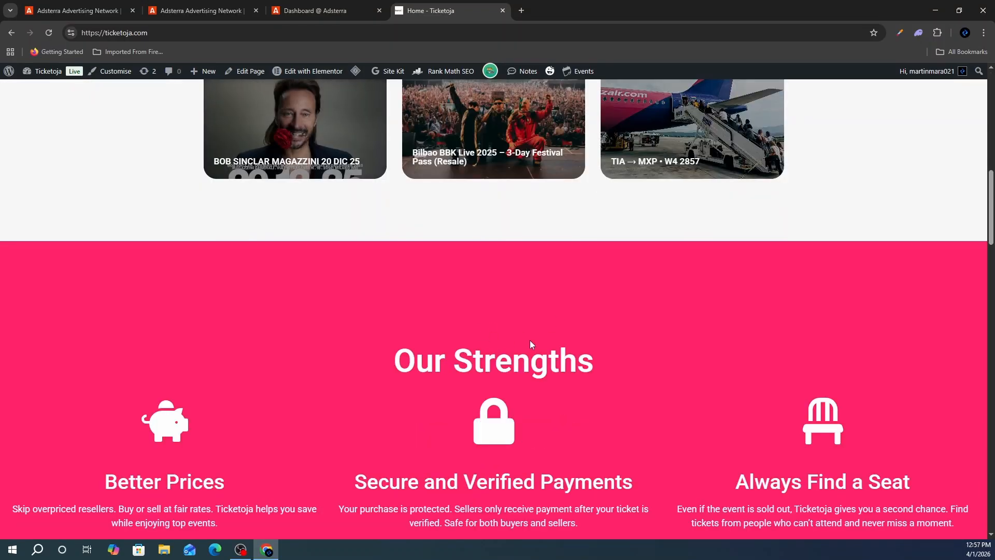
scroll(530, 340, up, 15)
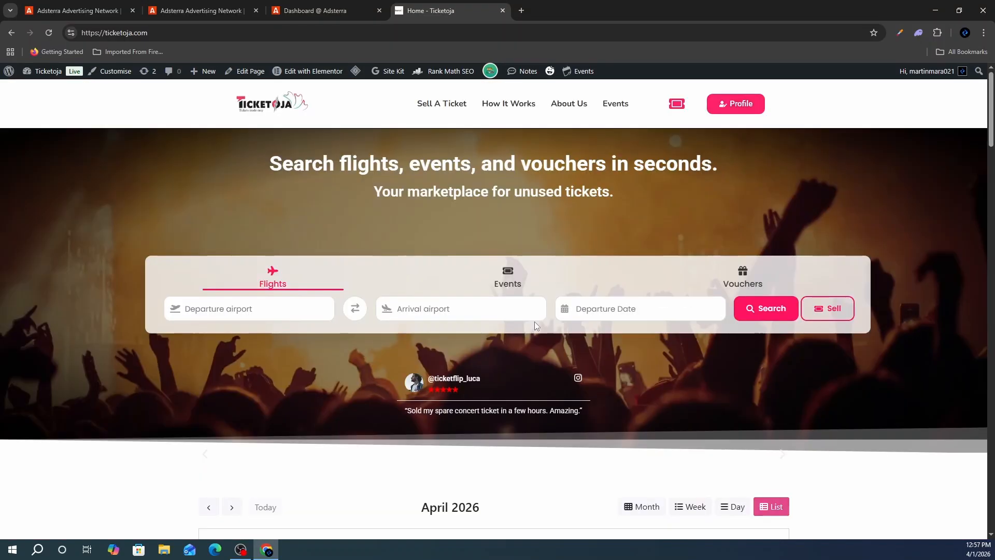
scroll(368, 289, down, 15)
scroll(375, 343, up, 3)
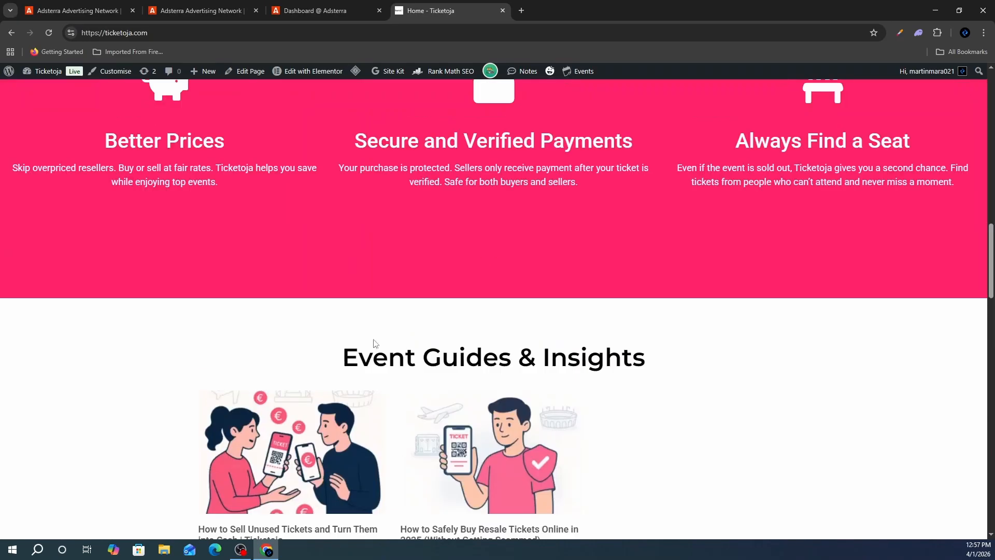
scroll(294, 246, down, 6)
- Read the How to Sell Unused Tickets article, then go back to the Ticketoja home page
click(339, 237)
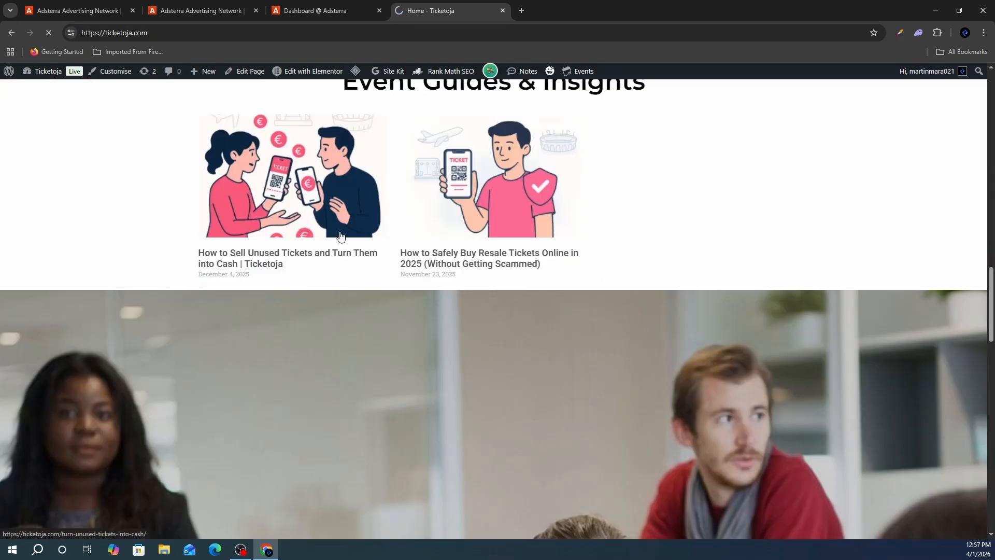
scroll(369, 197, down, 15)
scroll(524, 260, down, 20)
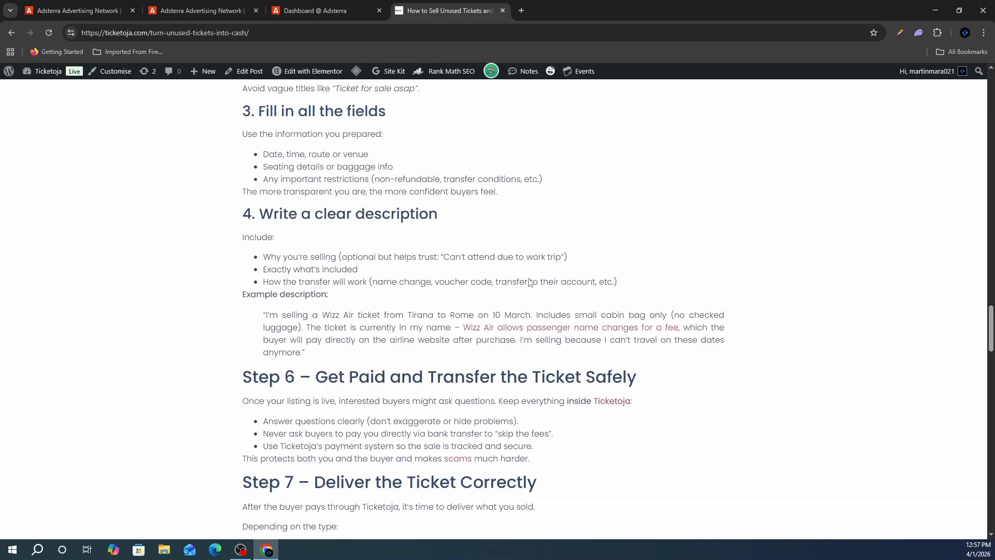
scroll(493, 310, down, 10)
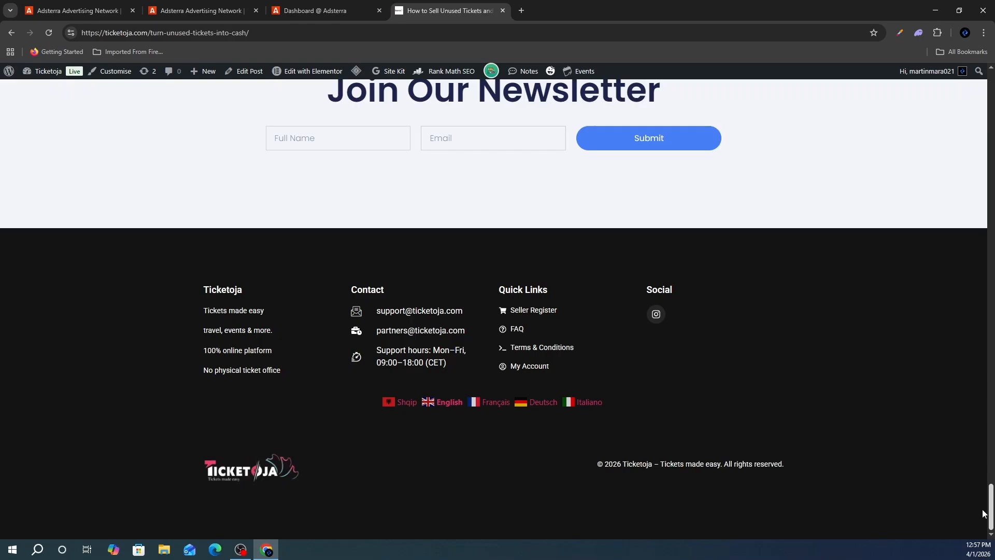
scroll(984, 513, up, 20)
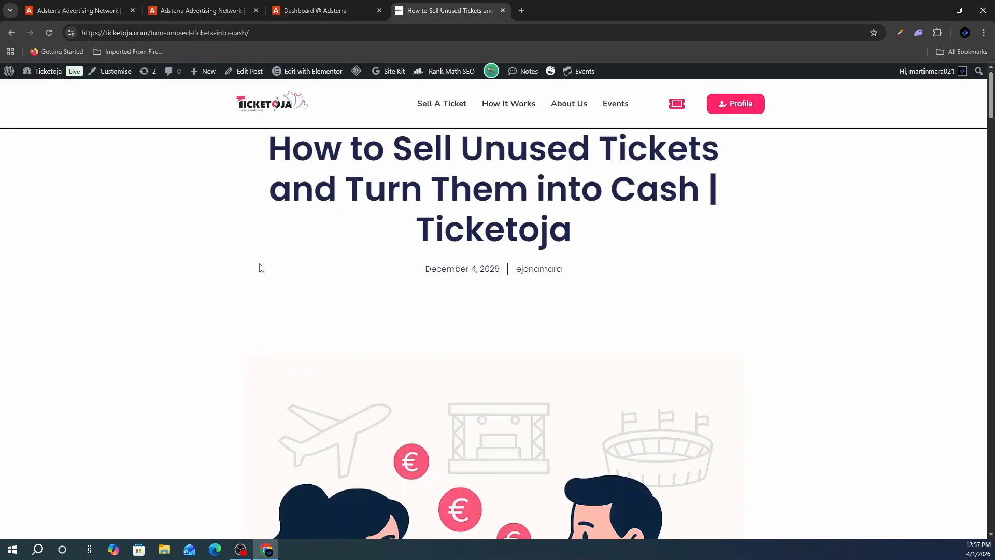
click(269, 109)
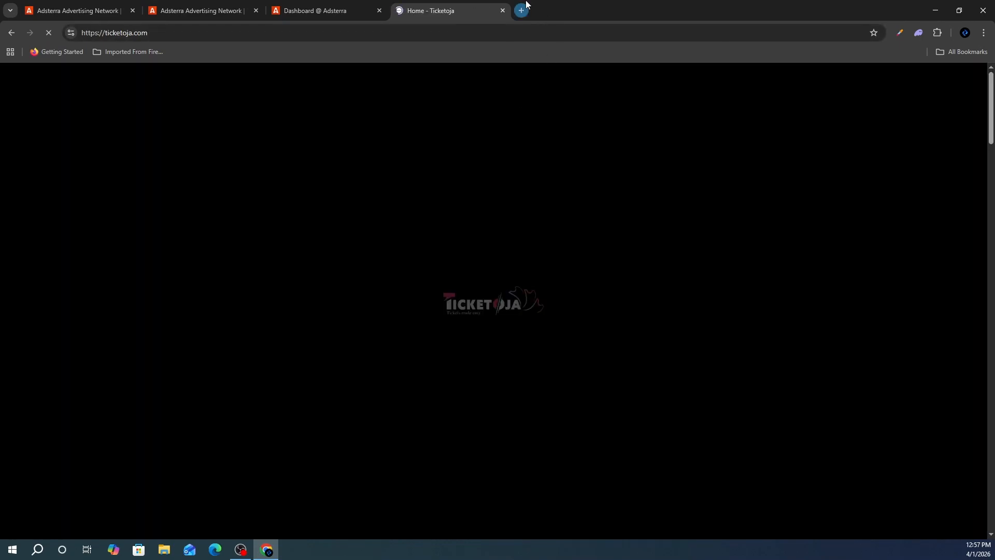
click(522, 11)
- Open Google Analytics and show ticketoja's Views chart (122 over the last 28 days)
text(a)
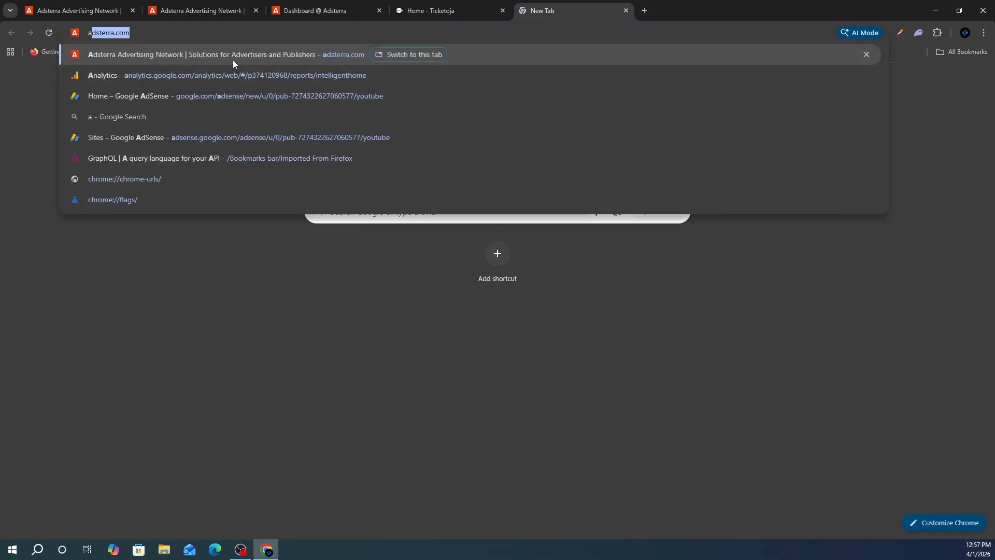
click(229, 79)
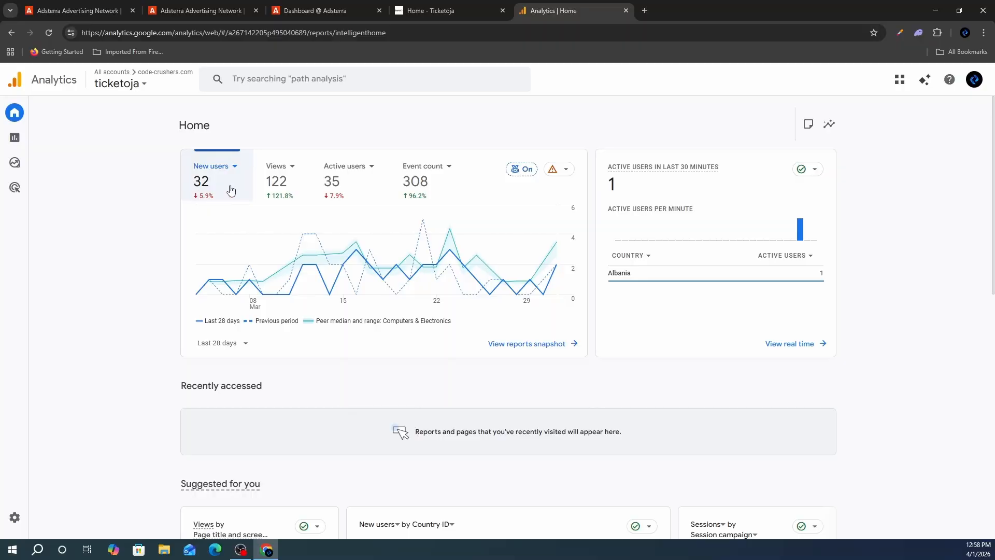
click(285, 202)
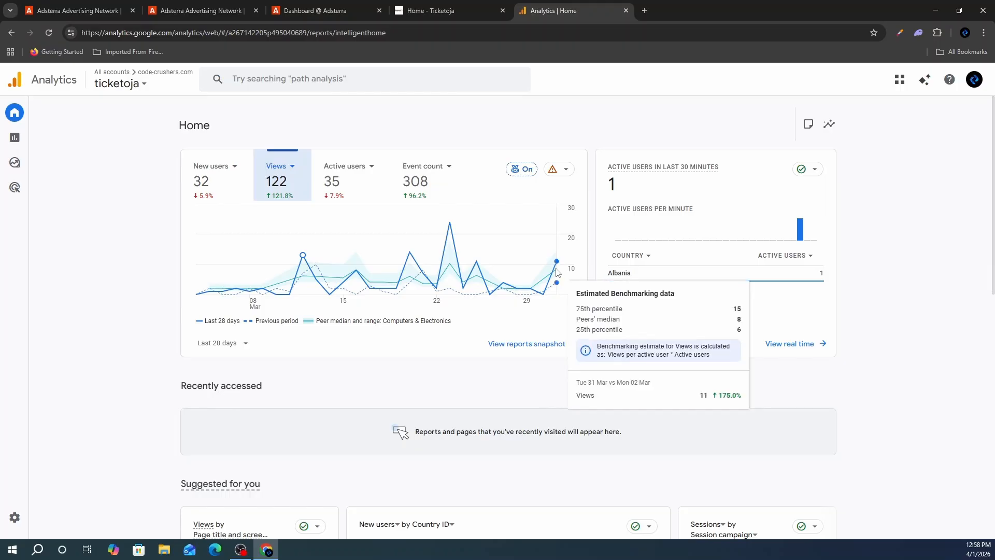
mouse_move(555, 271)
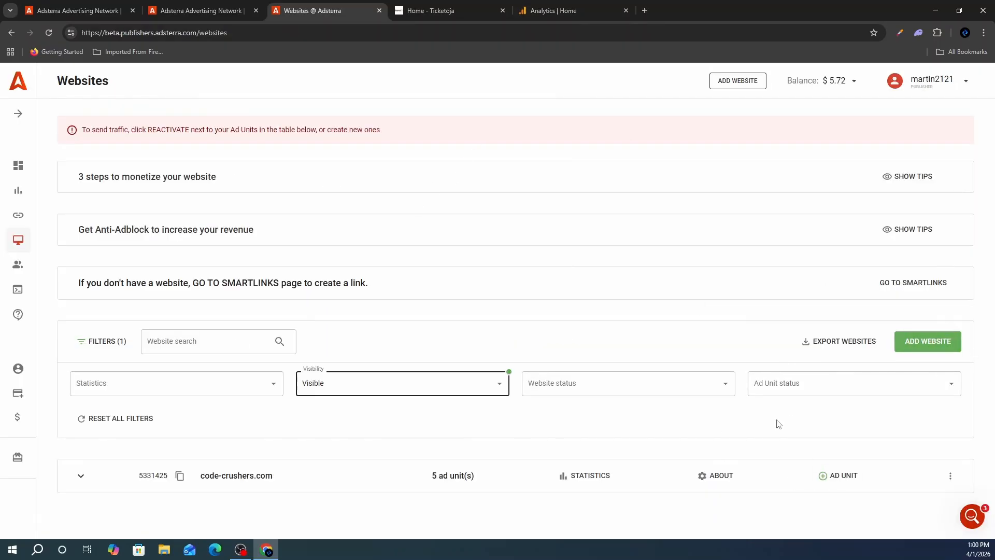
click(845, 472)
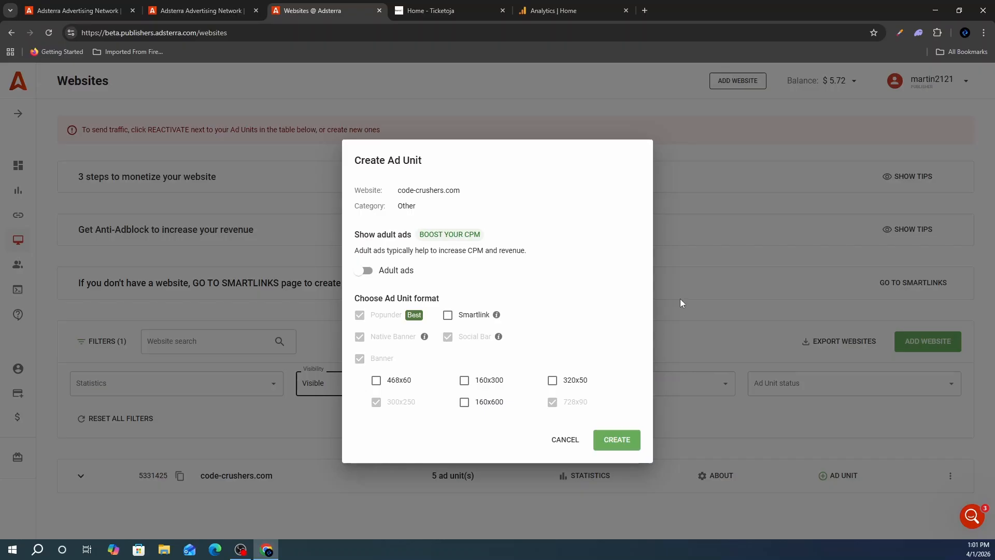
click(441, 10)
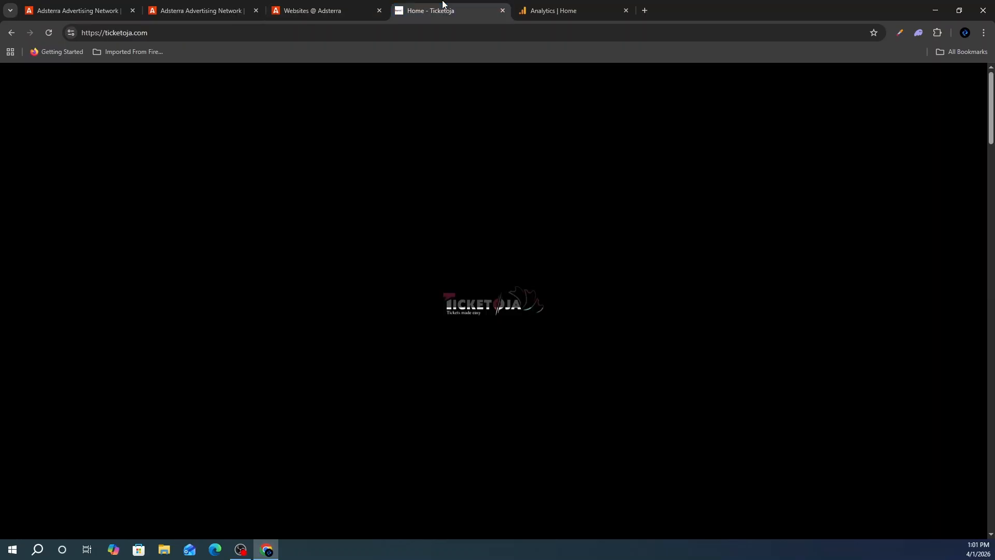
click(308, 7)
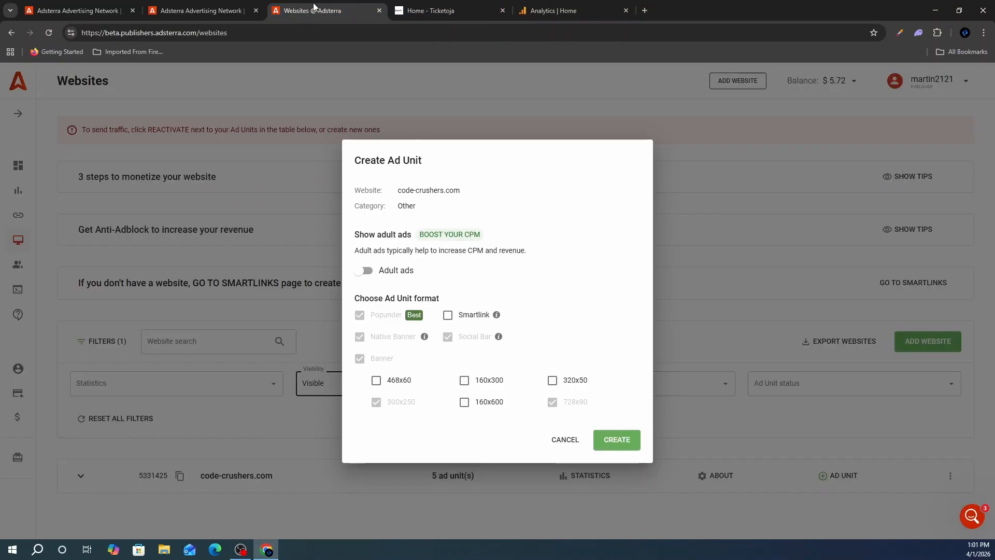
key(Escape)
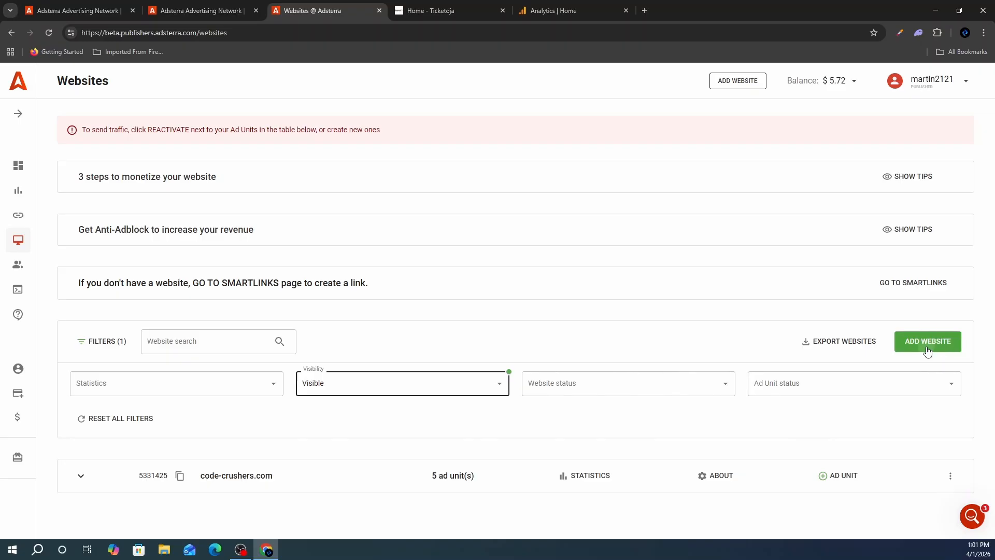
click(928, 346)
click(413, 200)
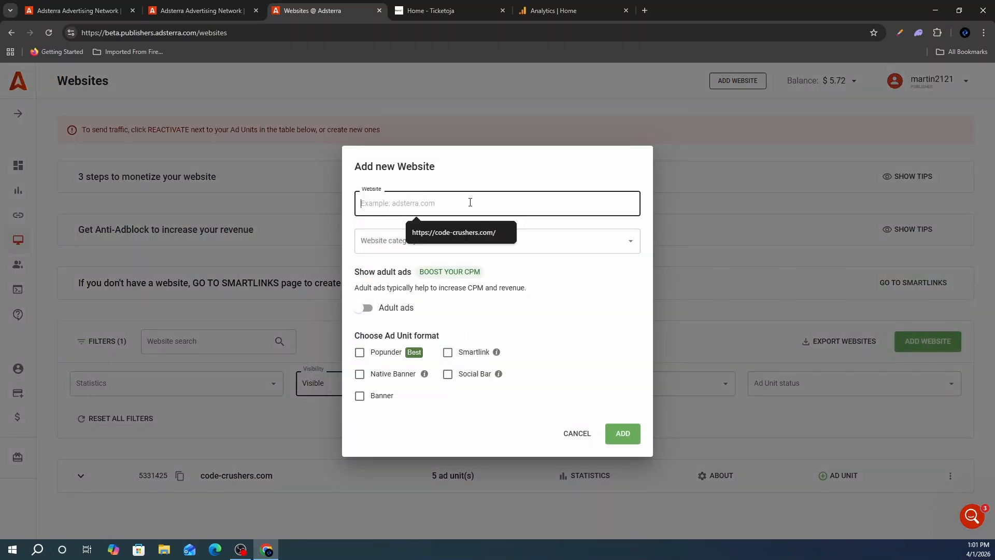
click(473, 185)
click(440, 10)
click(156, 34)
key(ctrl+c)
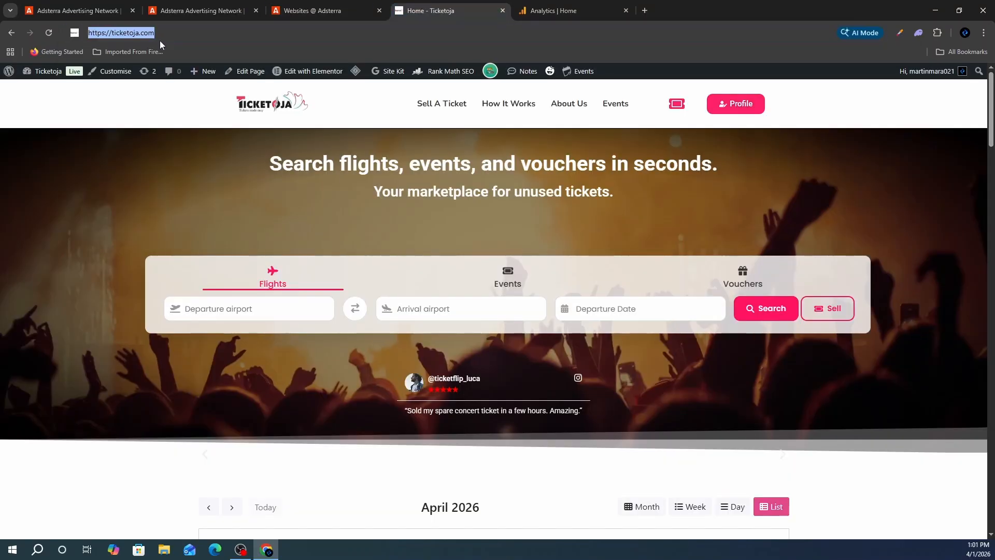
click(316, 10)
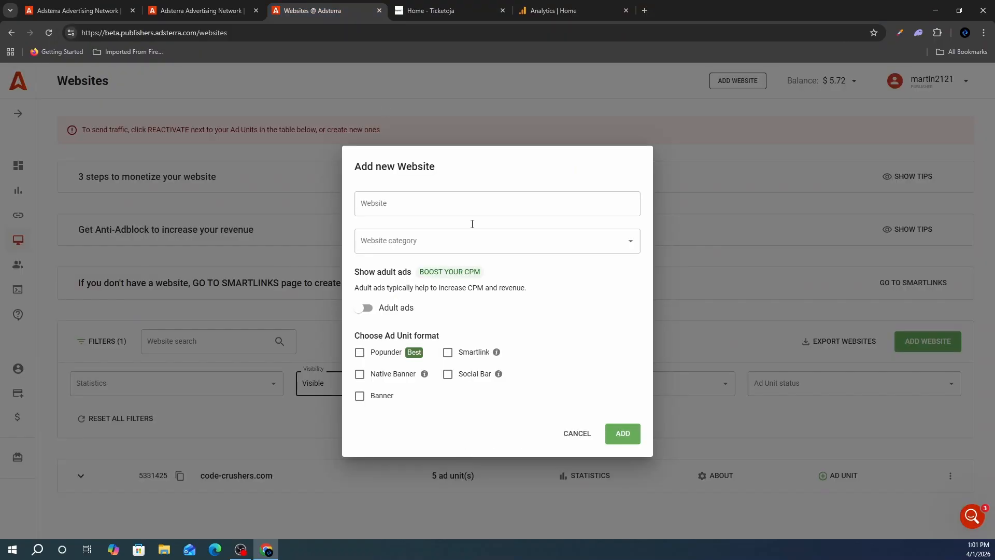
click(440, 202)
key(ctrl+v)
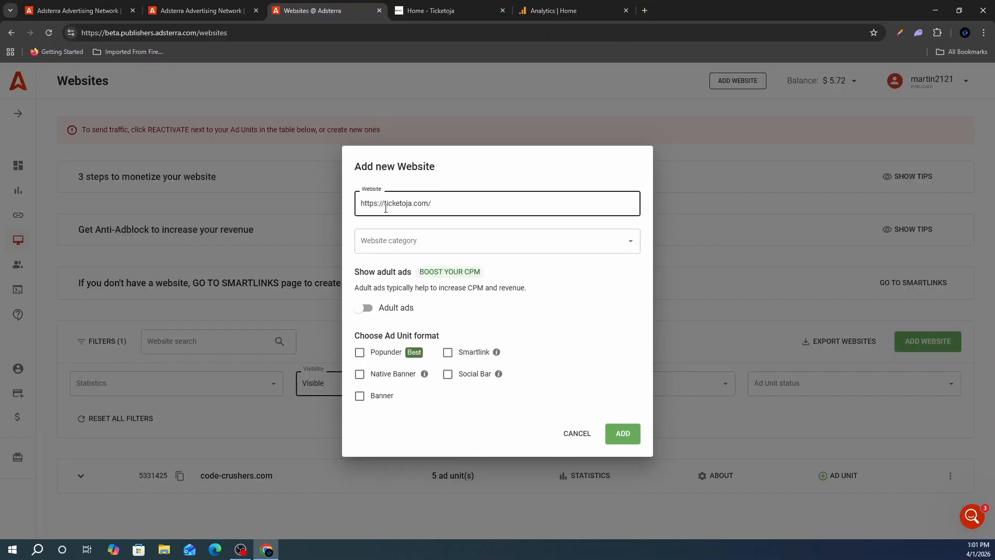
click(509, 232)
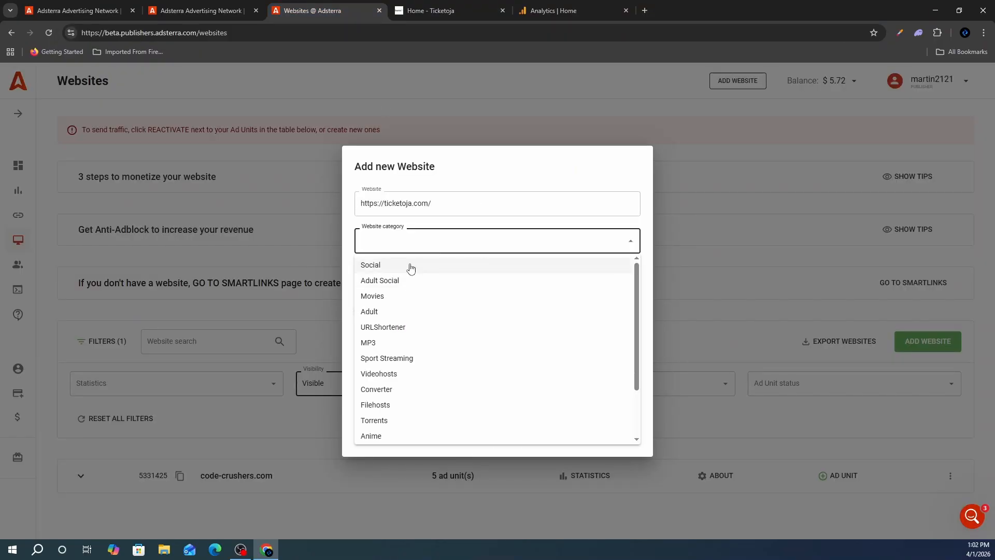
scroll(457, 417, down, 3)
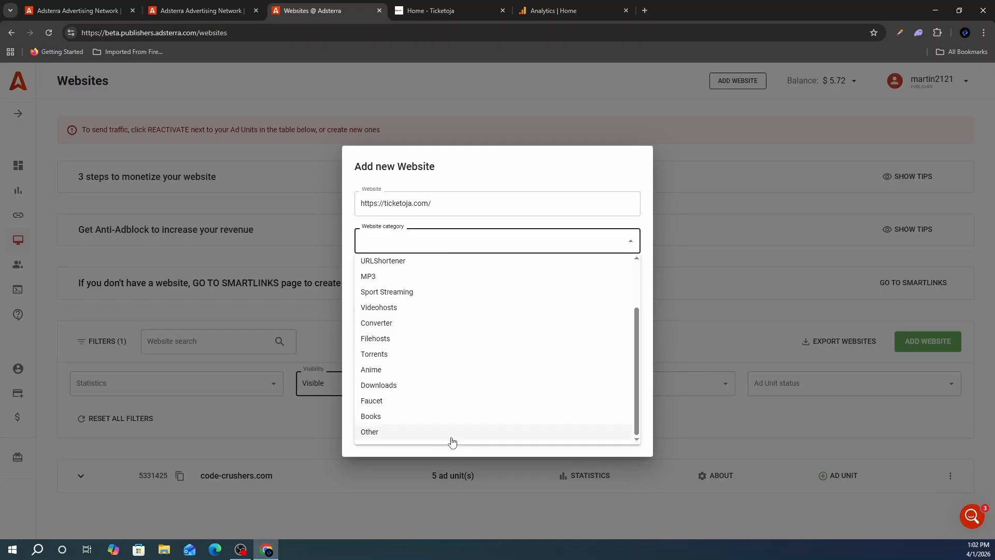
click(424, 433)
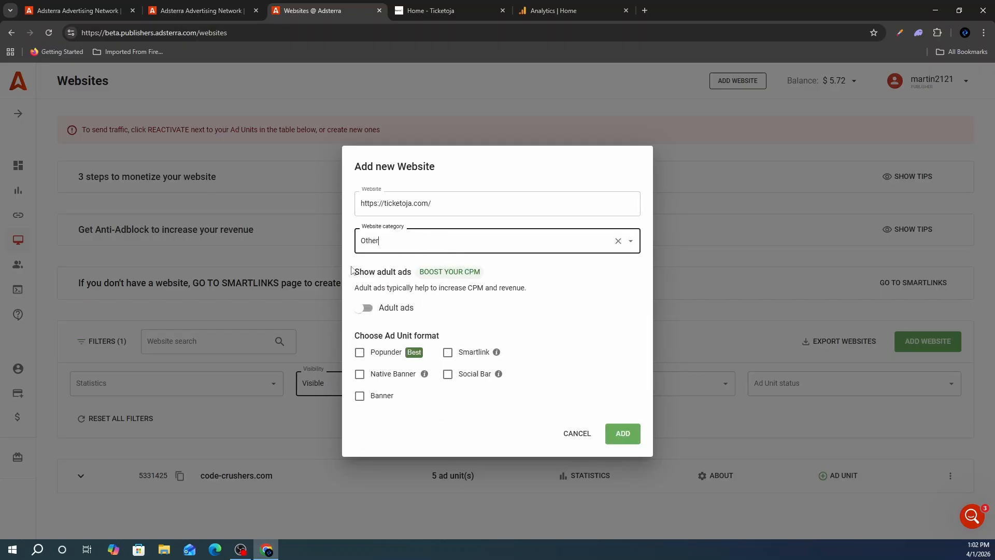
drag(356, 272, 441, 272)
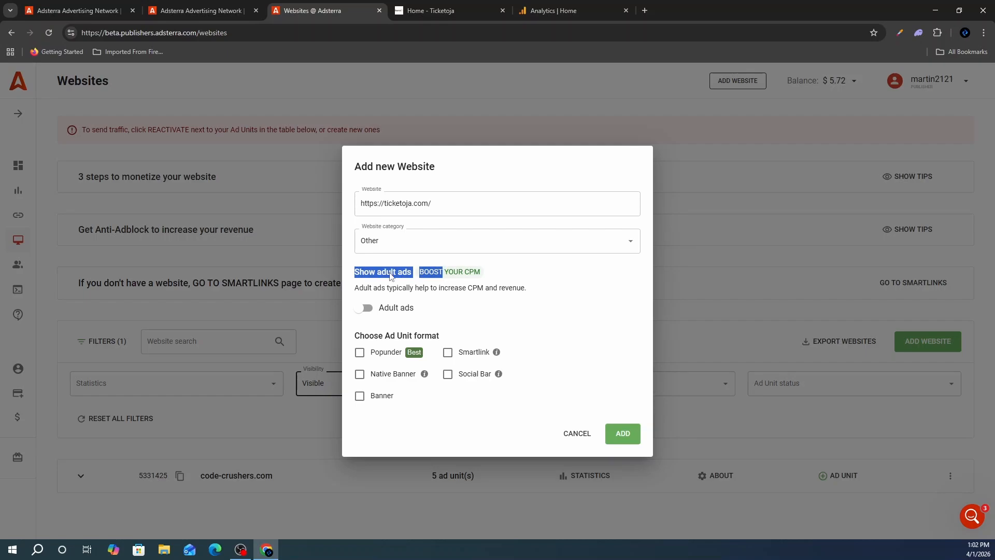
click(367, 273)
drag(359, 272, 498, 286)
click(498, 286)
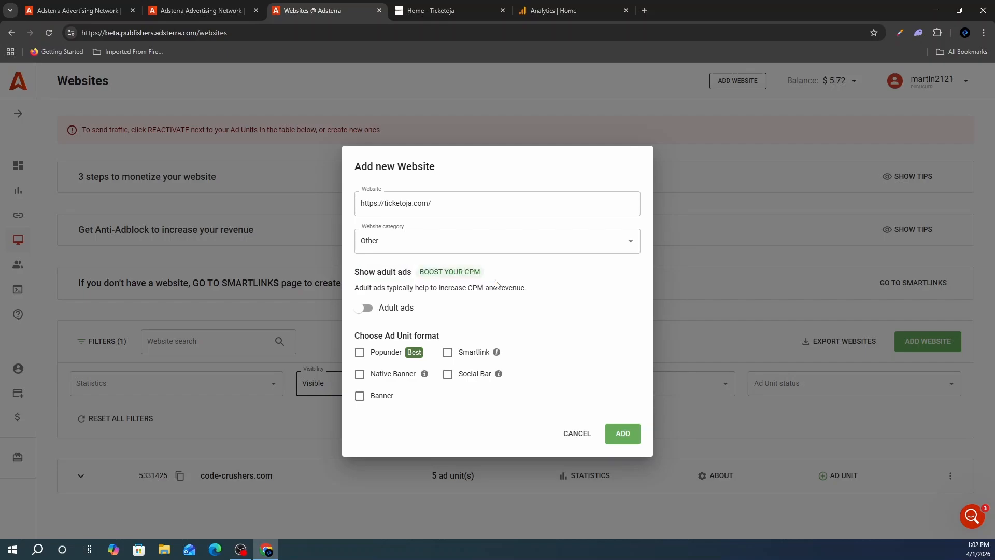
drag(416, 279, 474, 286)
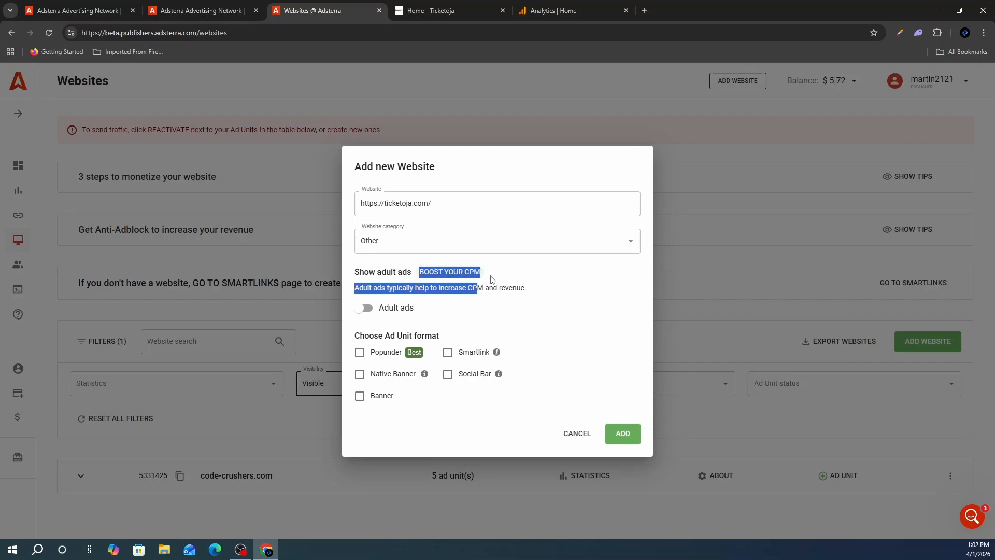
click(491, 278)
drag(537, 291, 357, 294)
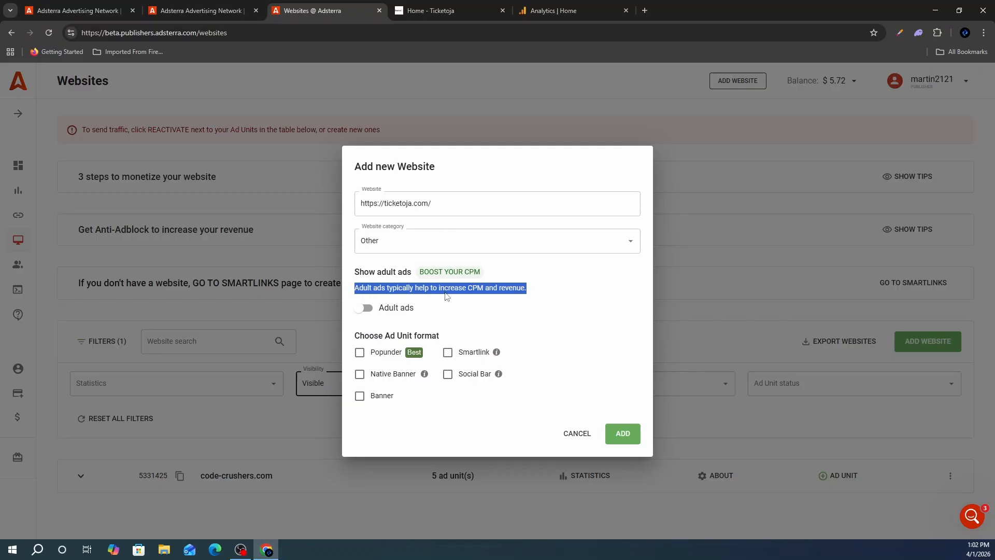
click(489, 308)
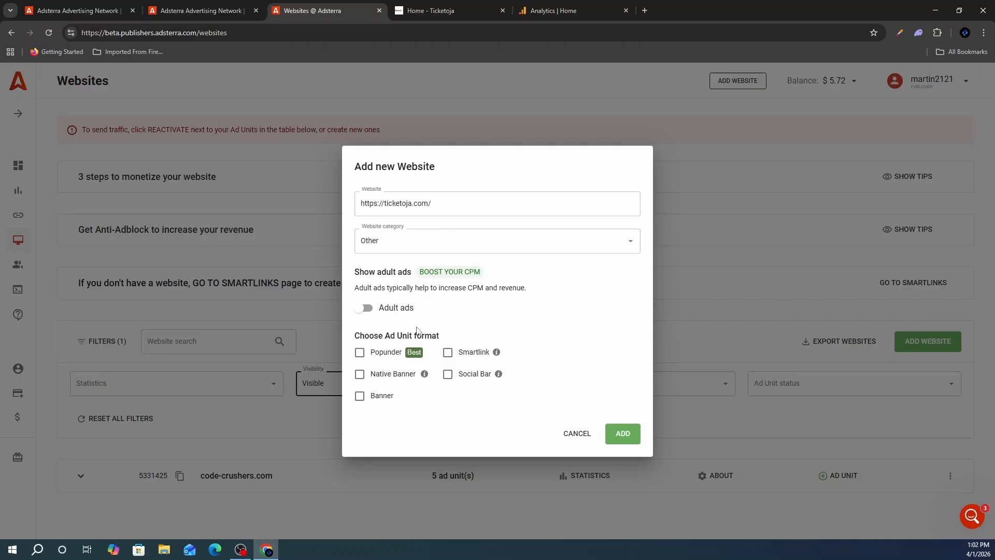
- Select the Popunder, Social Bar, Banner and Native Banner ad formats for ticketoja.com
click(361, 355)
click(449, 375)
click(360, 397)
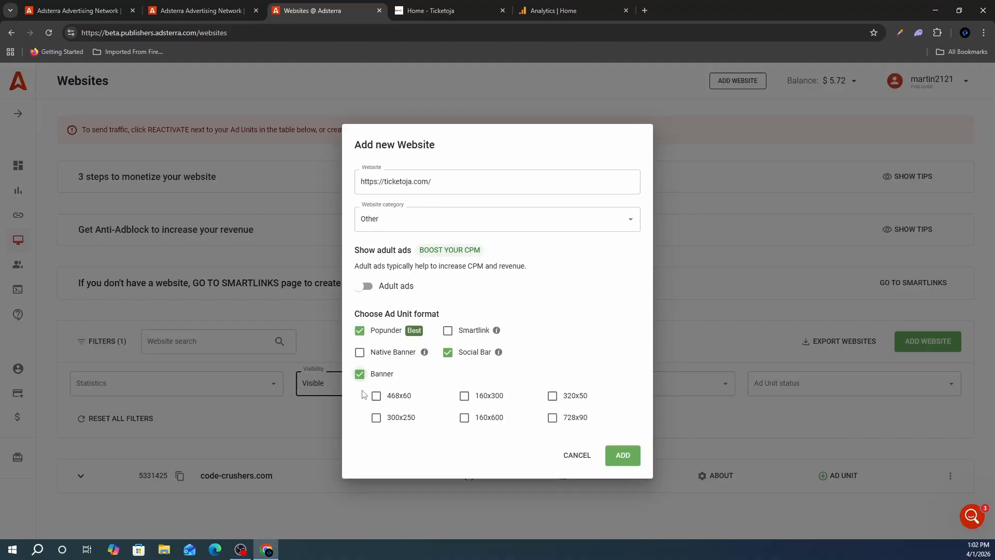
click(360, 352)
- Add banner sizes 468x60, 160x300, 320x50, 300x250, 160x600, 728x90 plus Smartlink, and submit the site
click(376, 396)
click(464, 395)
click(551, 397)
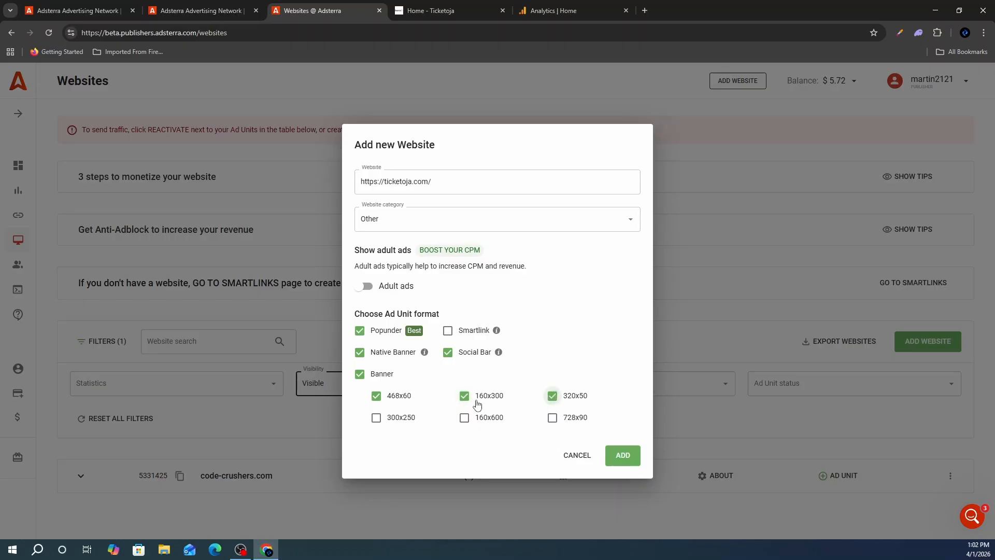
click(376, 418)
click(479, 419)
click(553, 419)
click(447, 330)
click(629, 456)
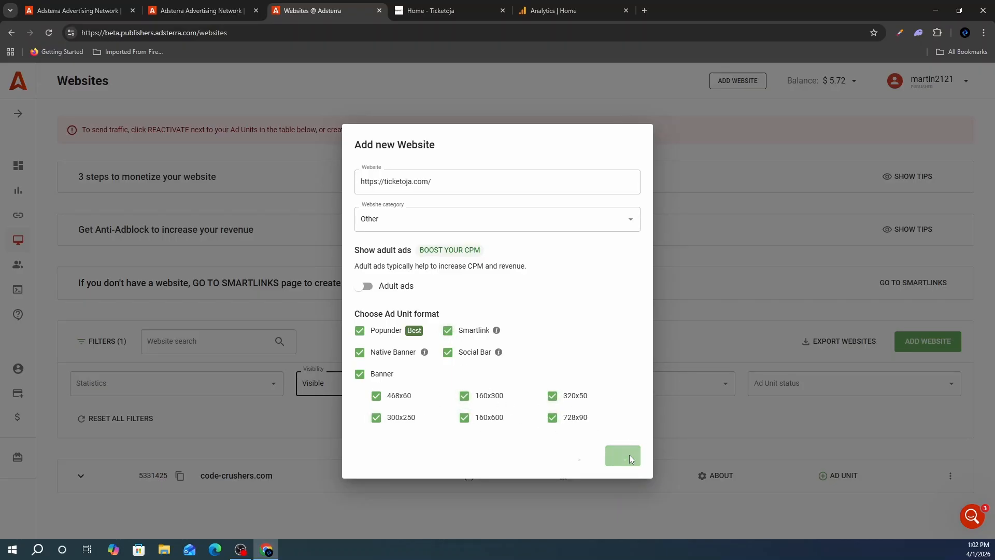
drag(377, 262, 476, 263)
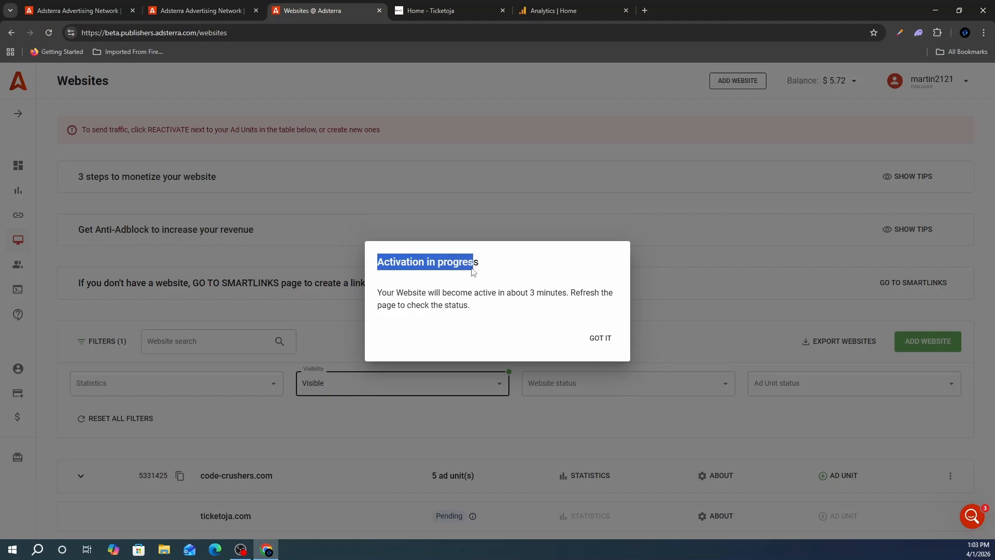
- Dismiss the Adsterra activation notice and switch to the Ticketoja home page tab
click(443, 293)
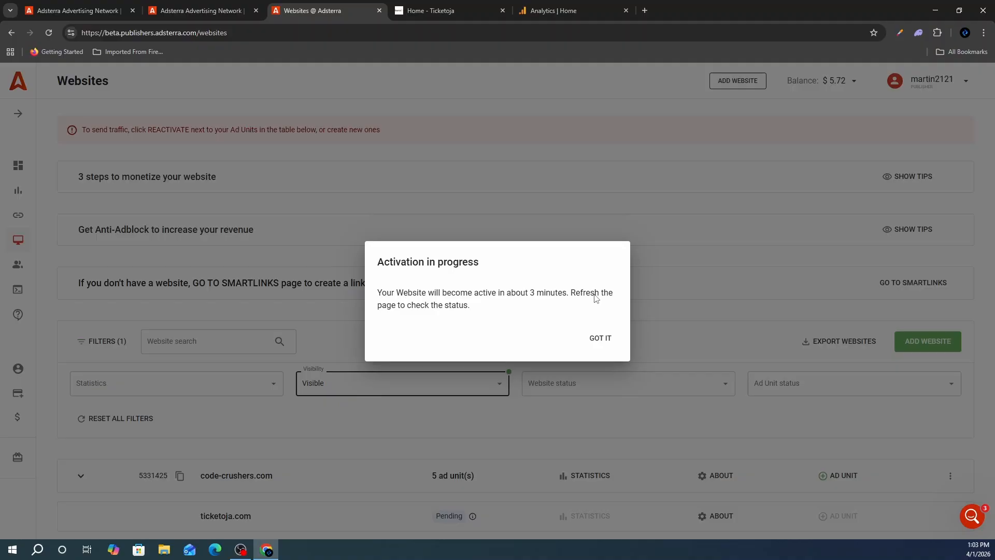
click(601, 343)
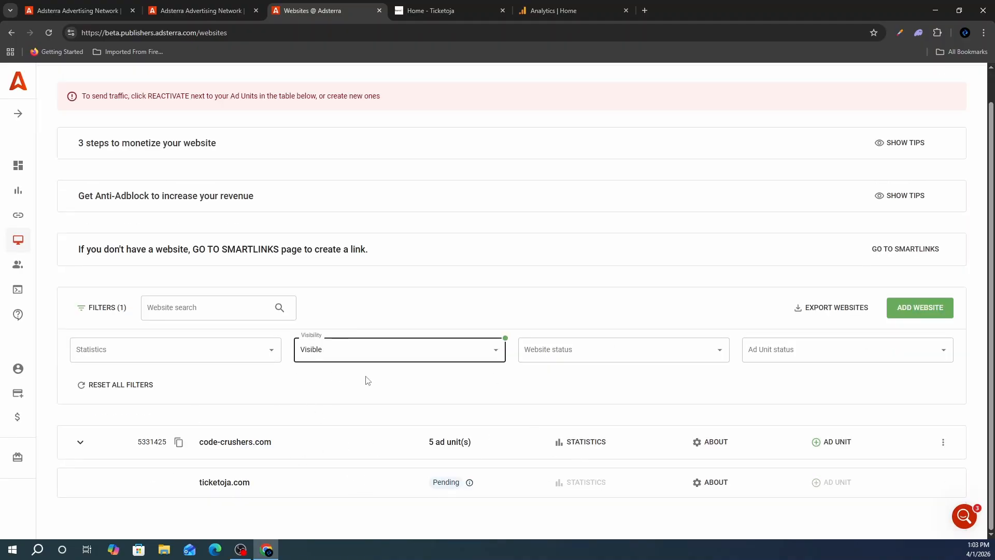
click(458, 7)
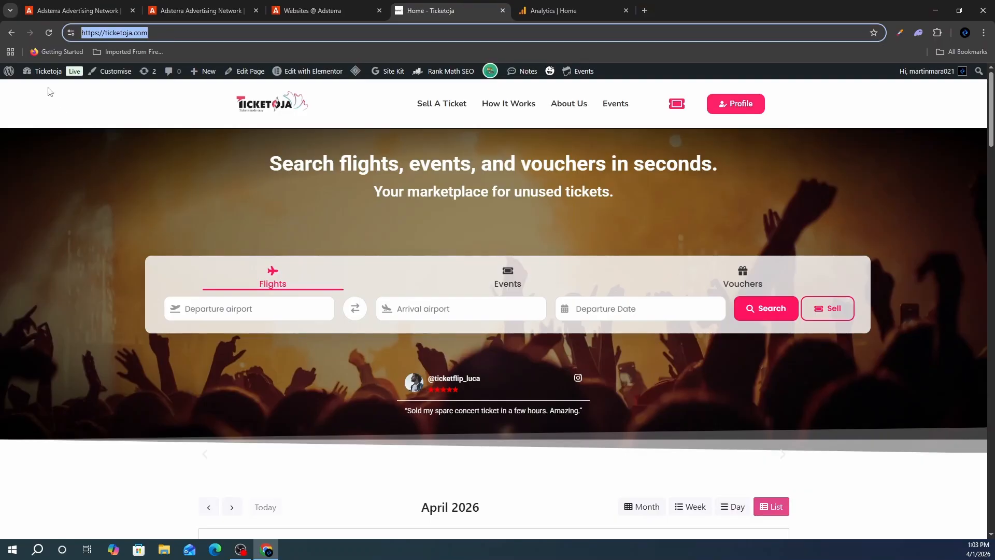
- From wp-admin, search plugins for 'ad insterter', then install and activate Ad Inserter
click(46, 72)
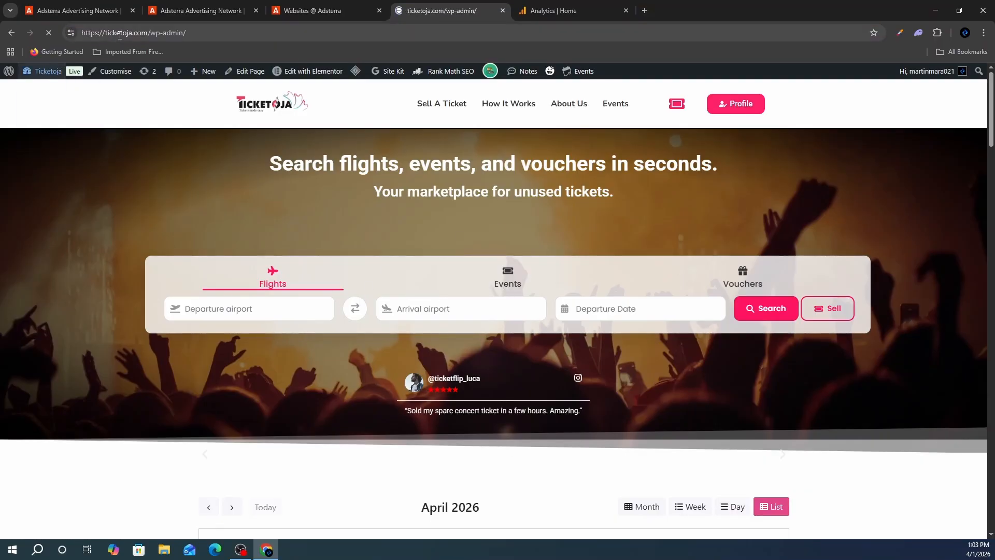
scroll(34, 319, down, 4)
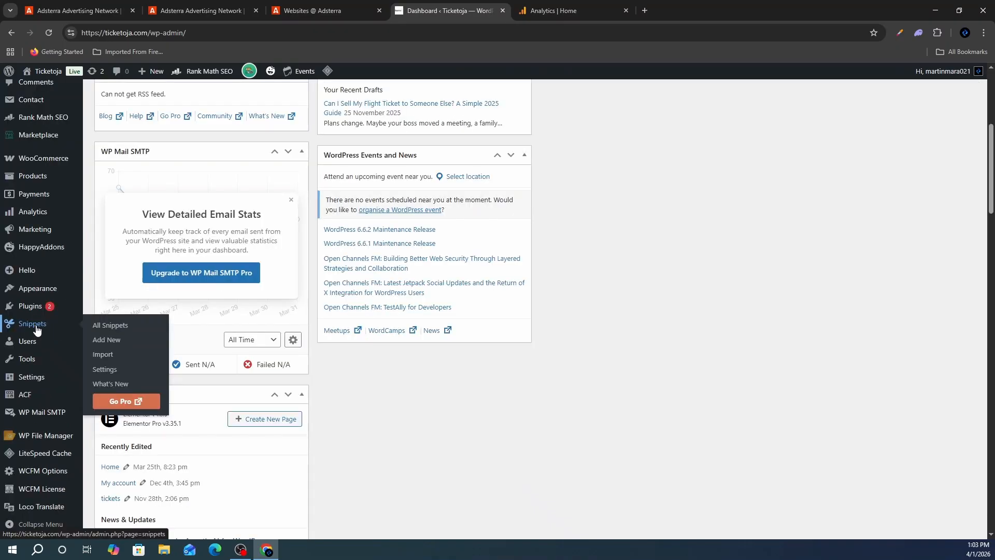
mouse_move(32, 306)
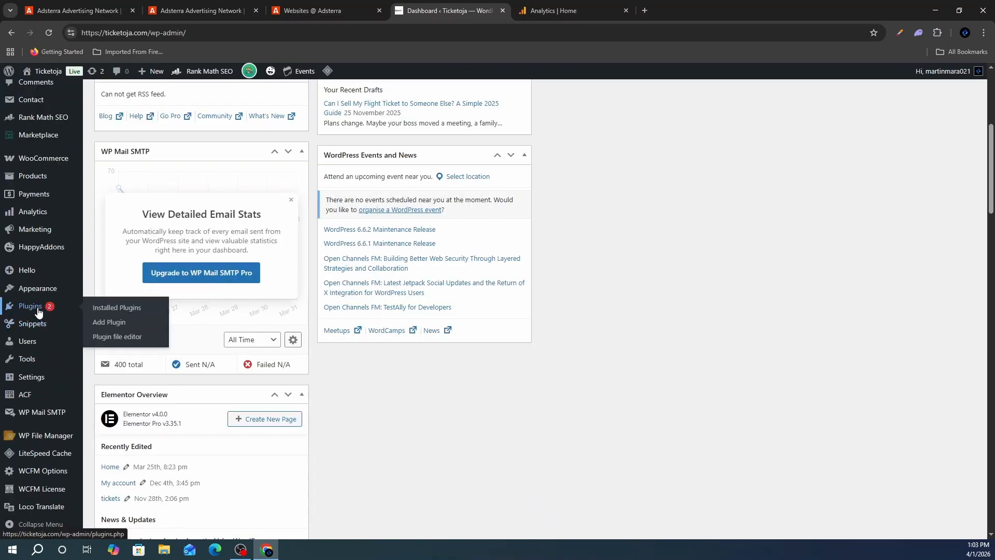
click(114, 323)
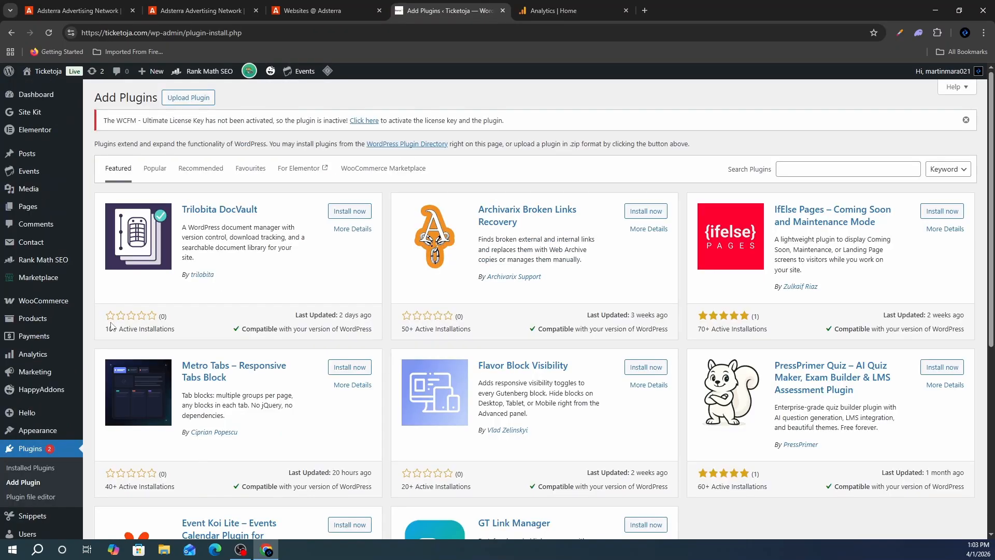
click(828, 171)
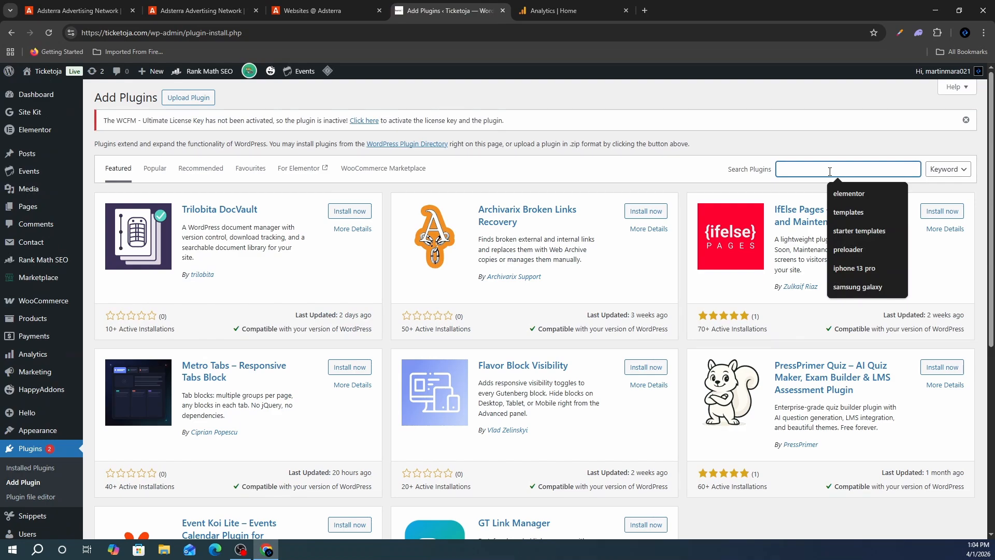
text(ad ins)
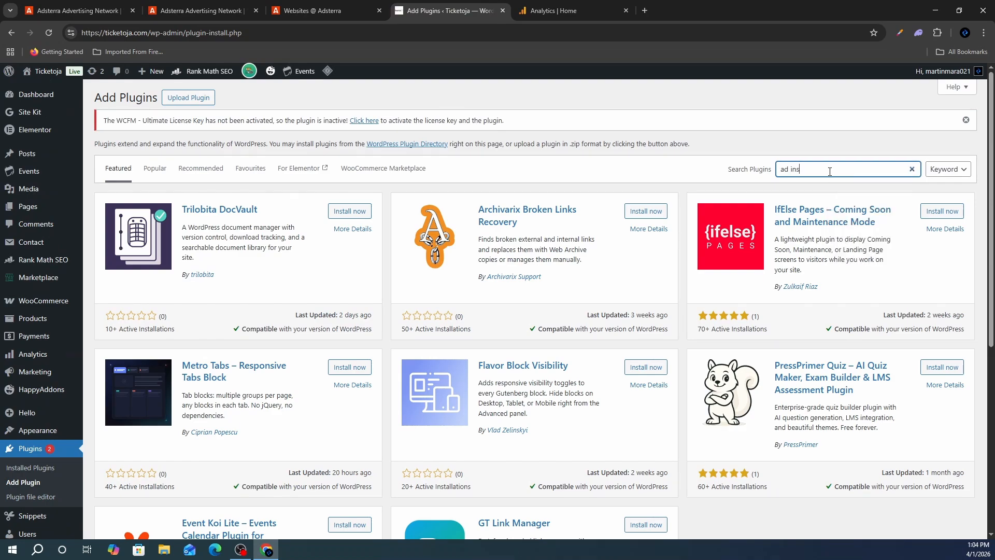
text(terter)
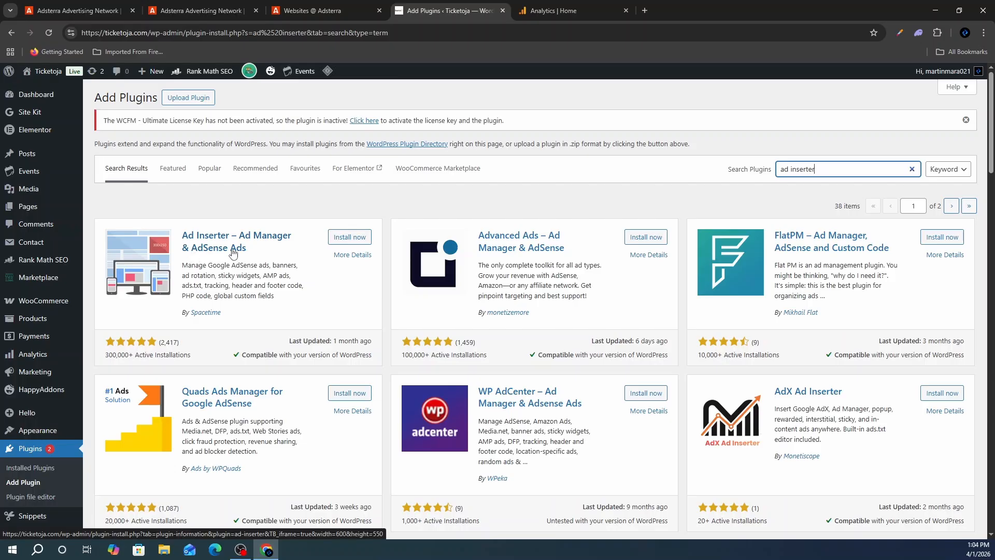
click(344, 237)
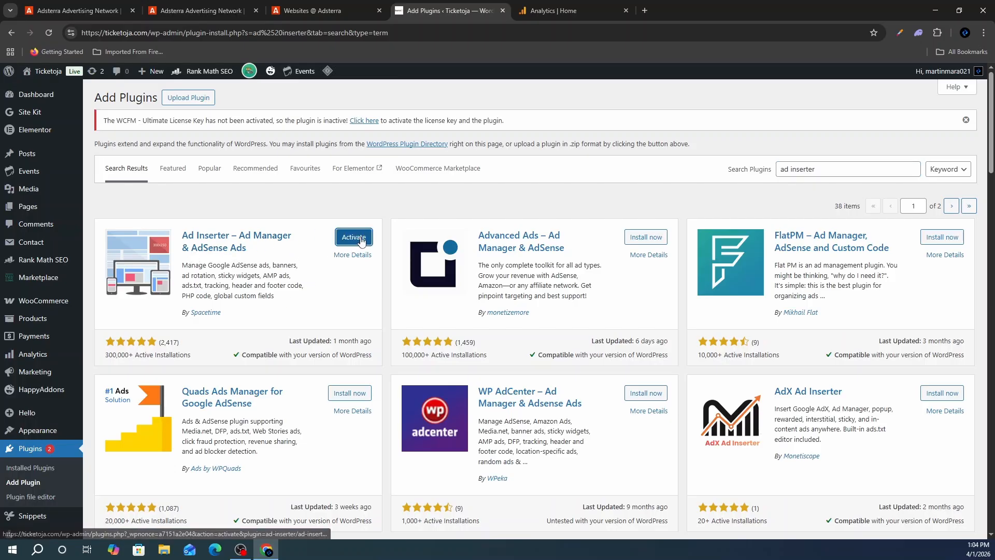
click(361, 237)
mouse_move(39, 383)
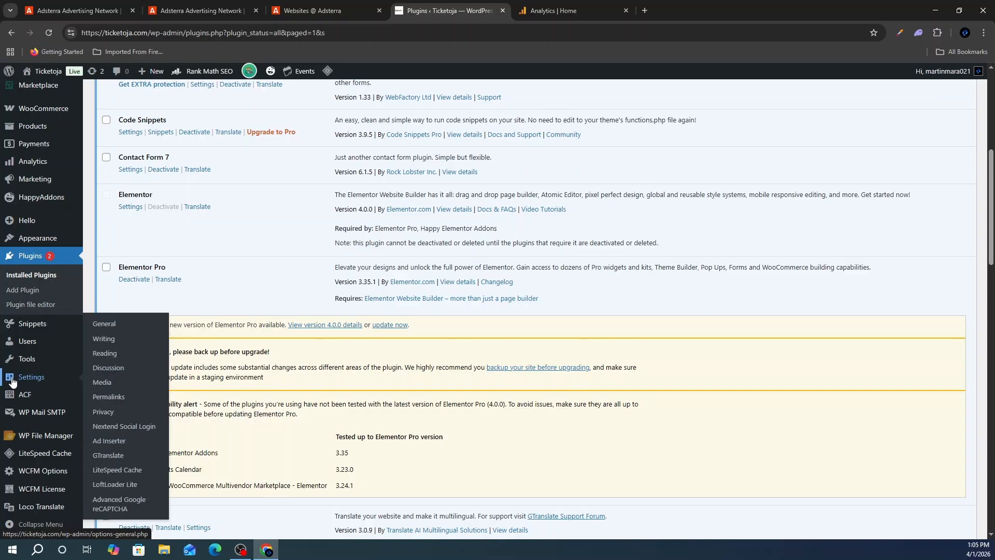
- Open the Ad Inserter settings, view blocks 3 and 1, then return to the Adsterra Websites tab
click(109, 441)
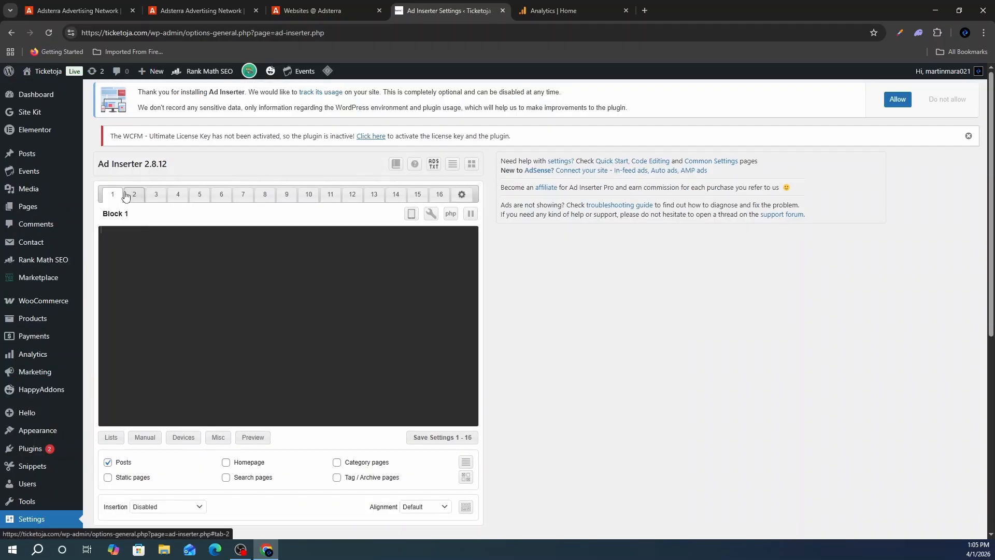
click(147, 191)
click(112, 194)
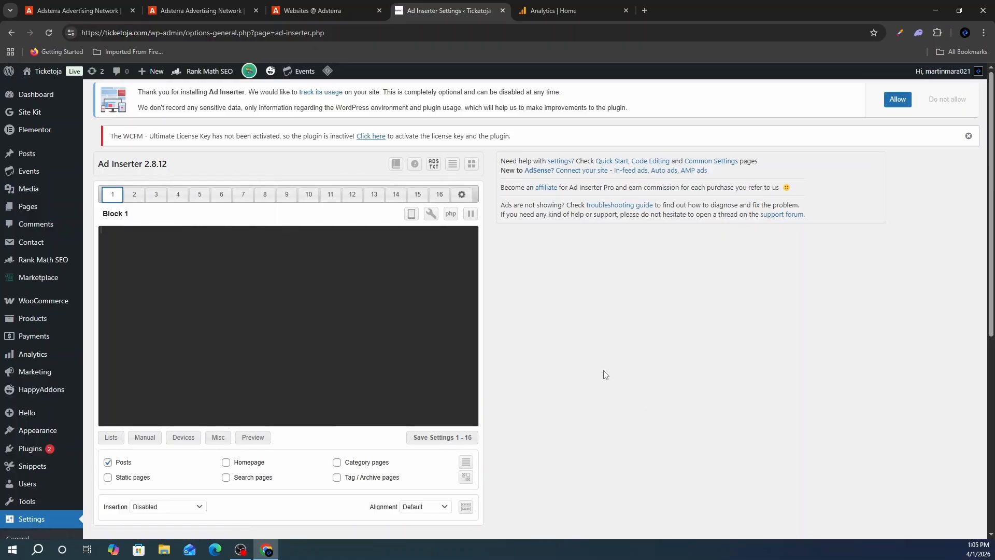
scroll(268, 470, down, 2)
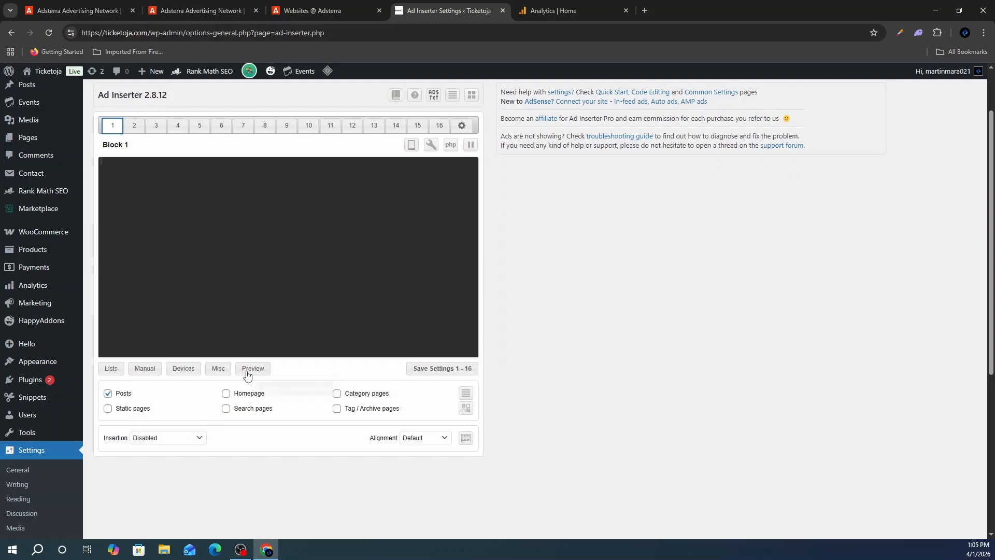
key(ctrl+shift+Tab)
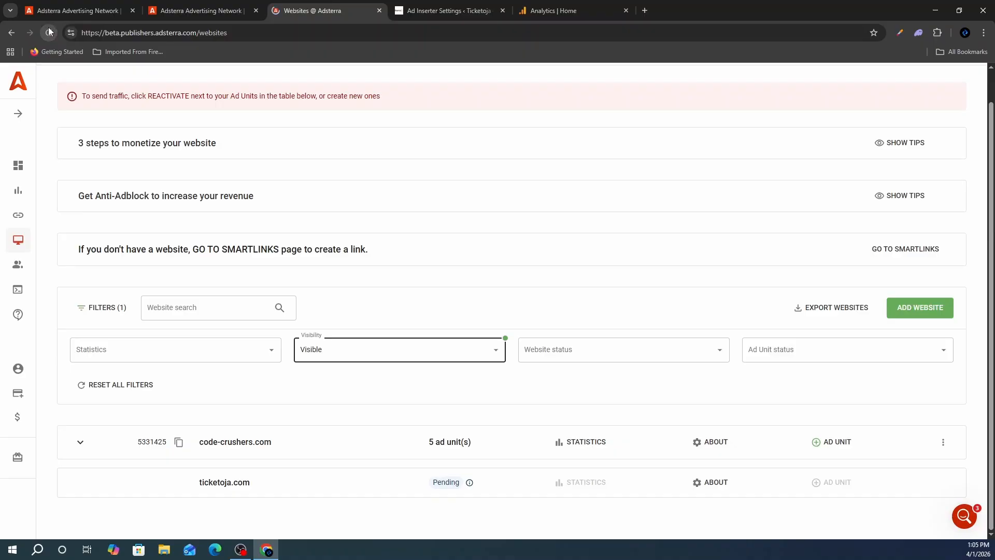
- Copy the ticketoja.com Banner 300x250 ad code from Adsterra's ad unit list
click(48, 31)
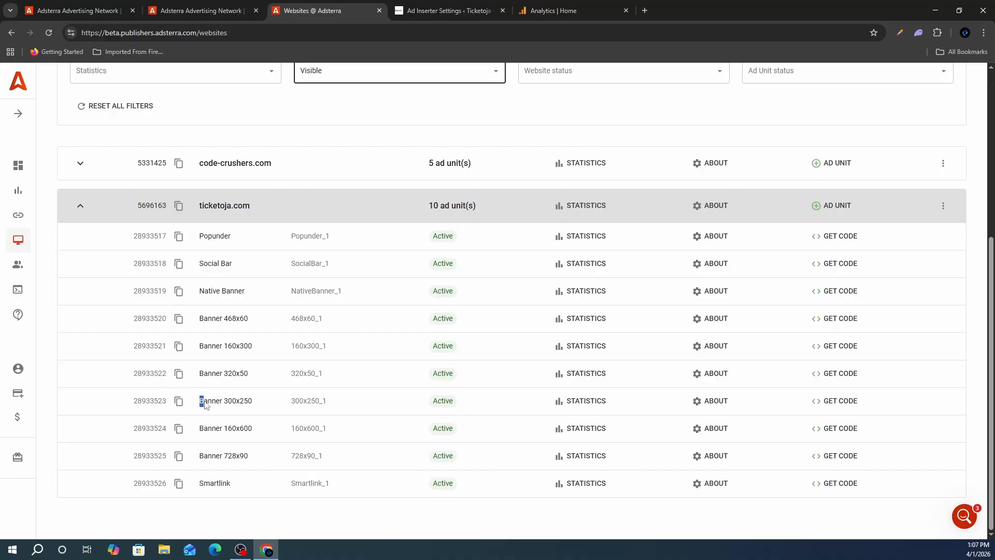
drag(200, 401, 338, 404)
click(327, 404)
click(834, 405)
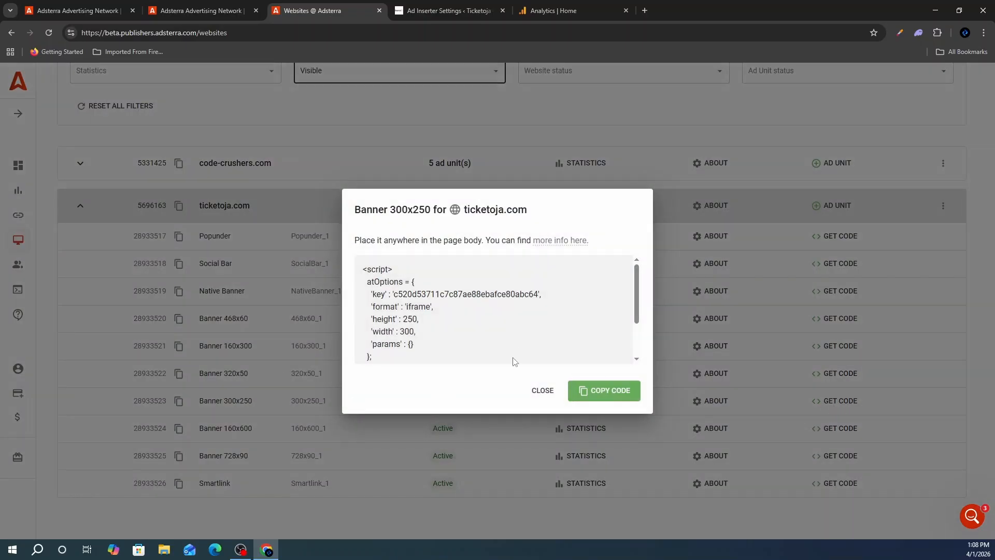
click(621, 395)
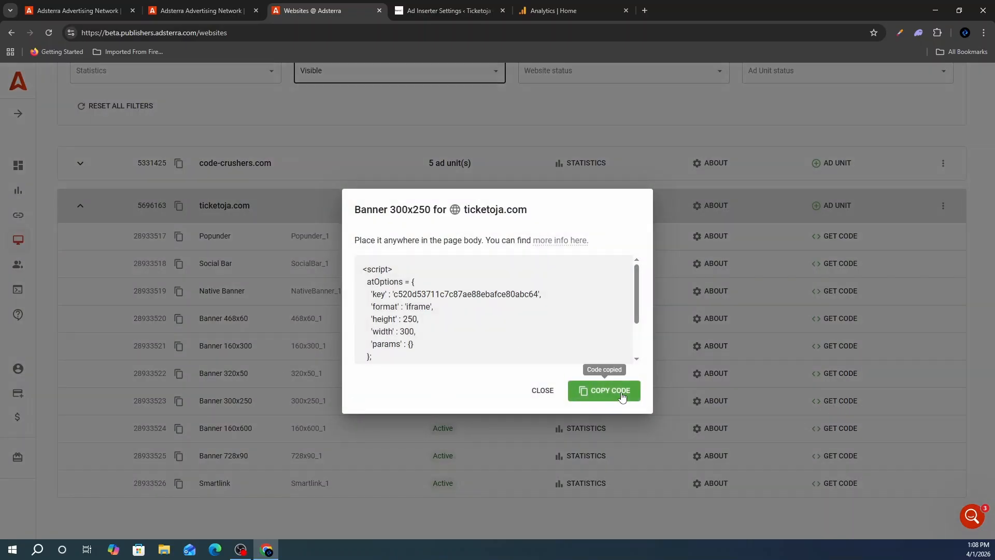
click(446, 10)
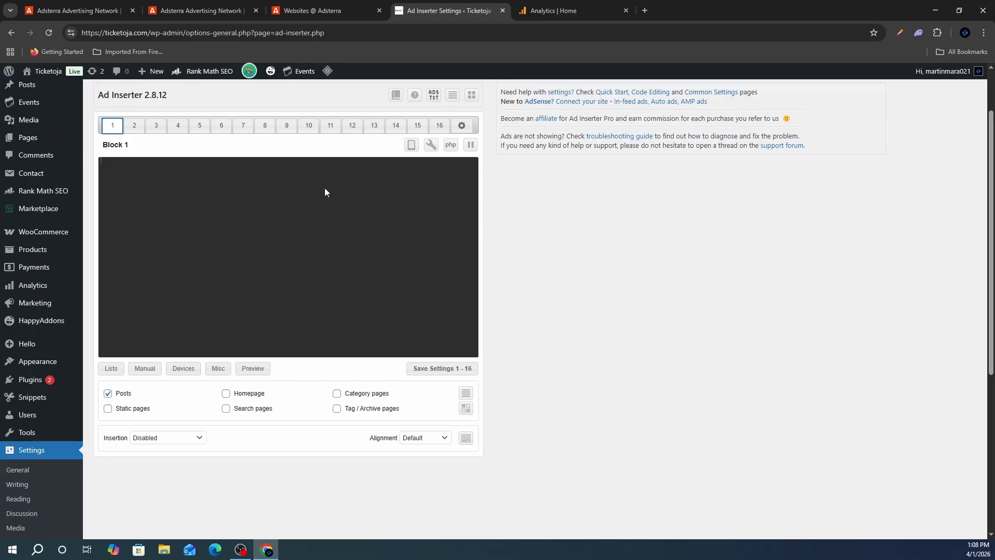
- Paste the 300x250 banner code into Block 1, insert it centred after paragraph 1, and save
click(233, 177)
key(ctrl+v)
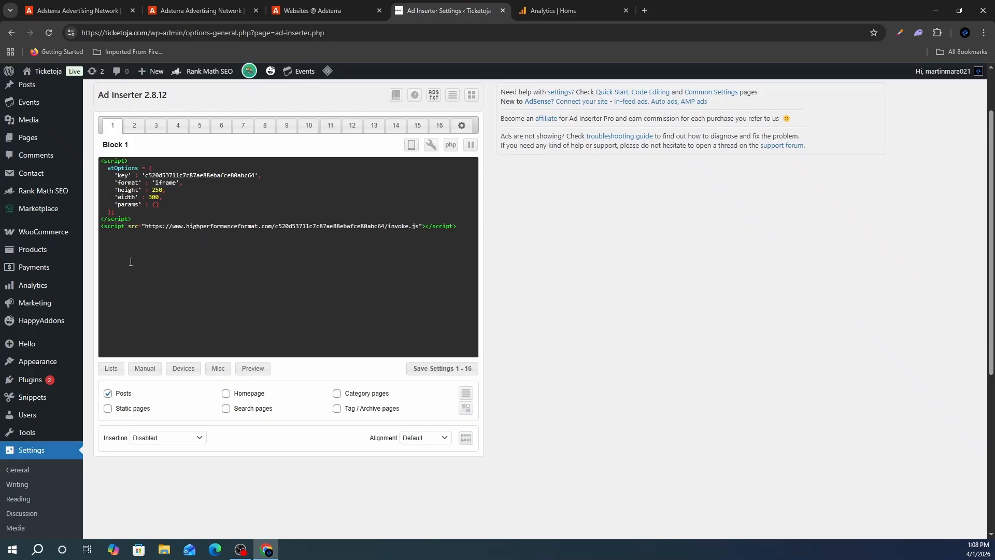
click(149, 433)
click(176, 439)
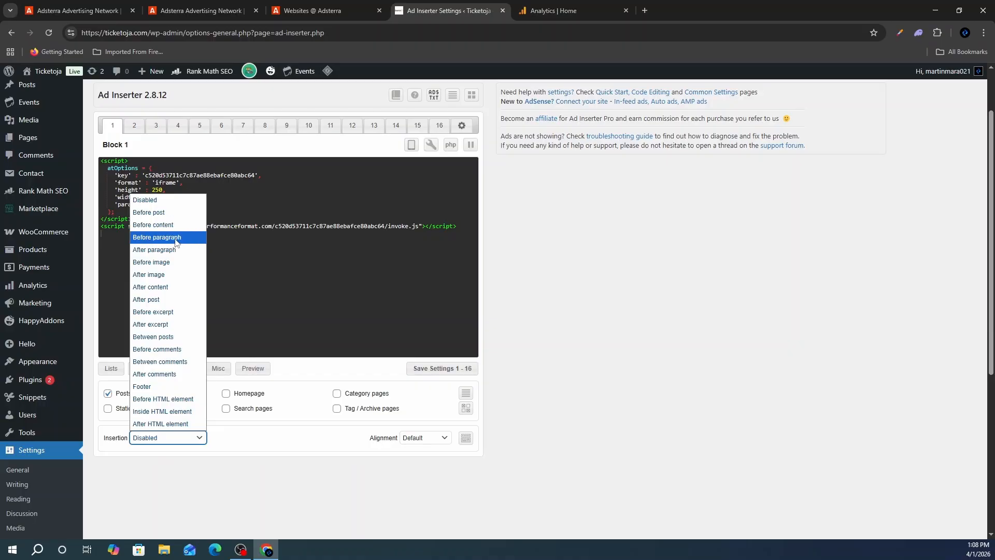
click(172, 248)
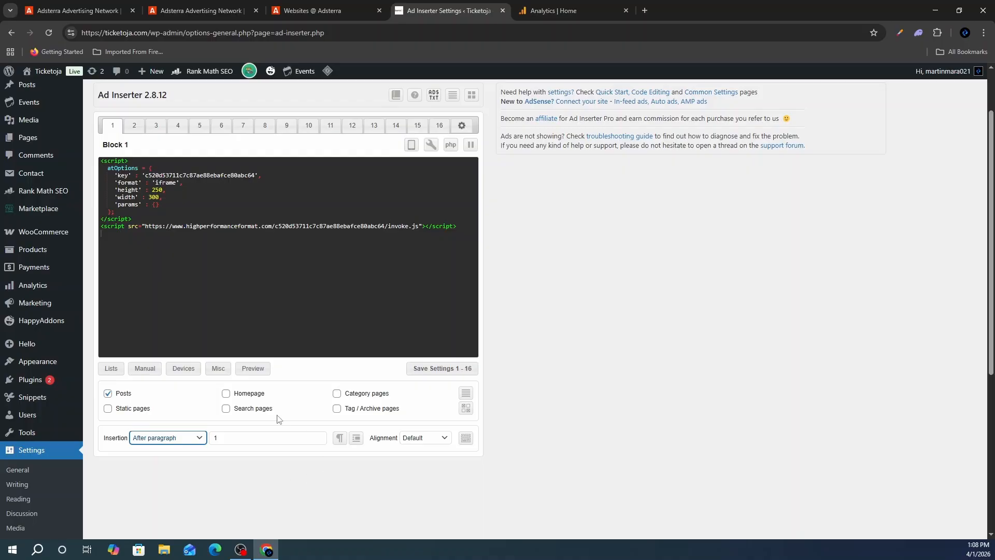
click(253, 440)
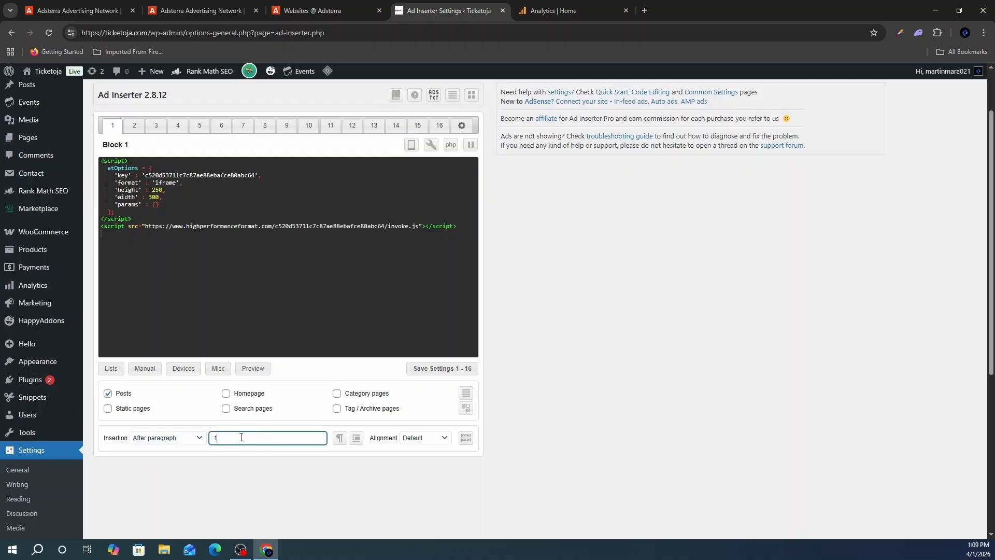
click(414, 439)
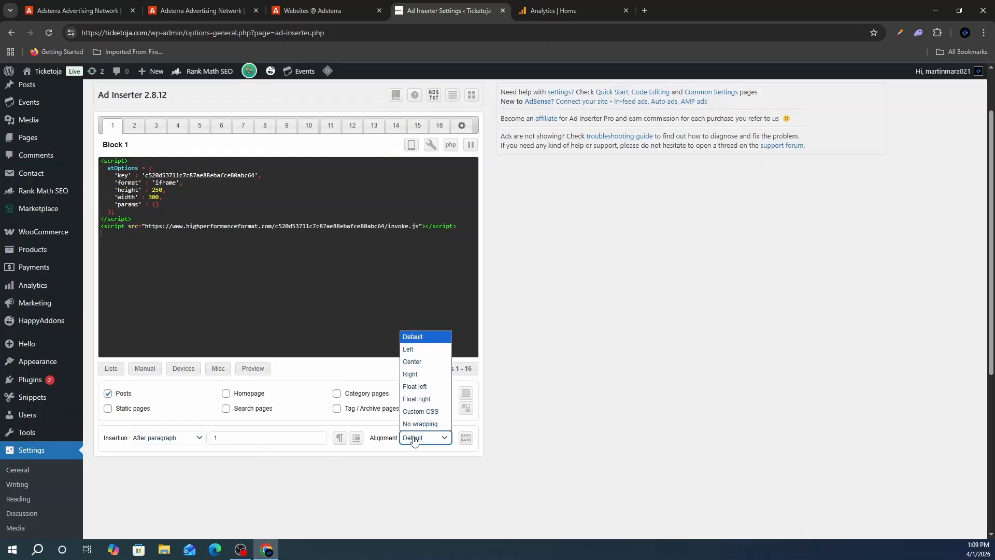
click(428, 368)
scroll(399, 469, down, 1)
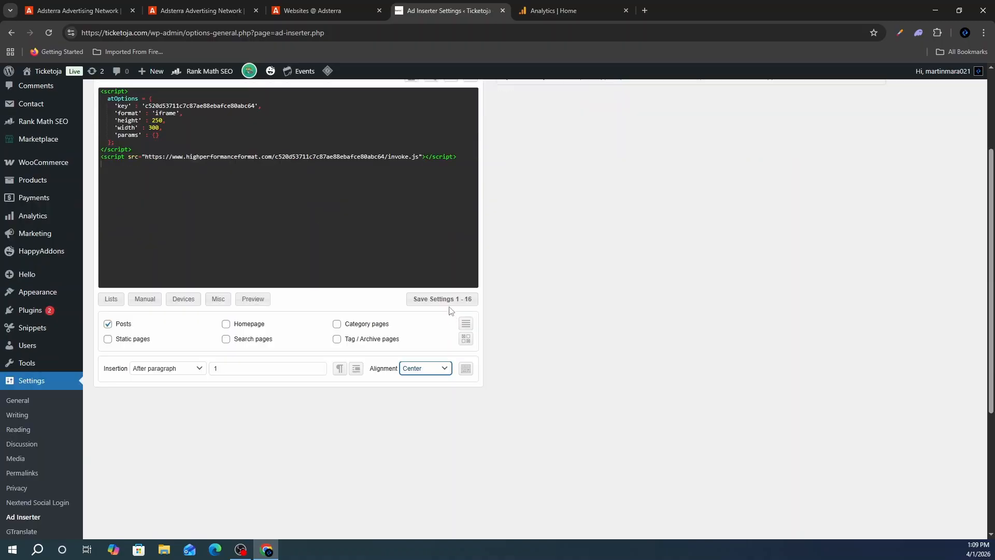
click(448, 298)
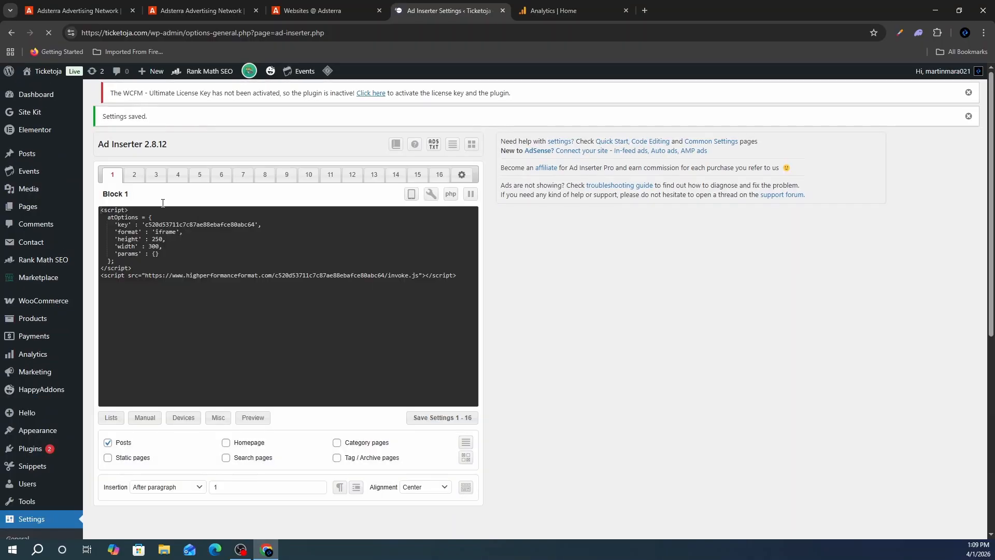
- Set up Block 2 with the 728x90 banner code on the homepage, placed in the footer, and save
click(226, 486)
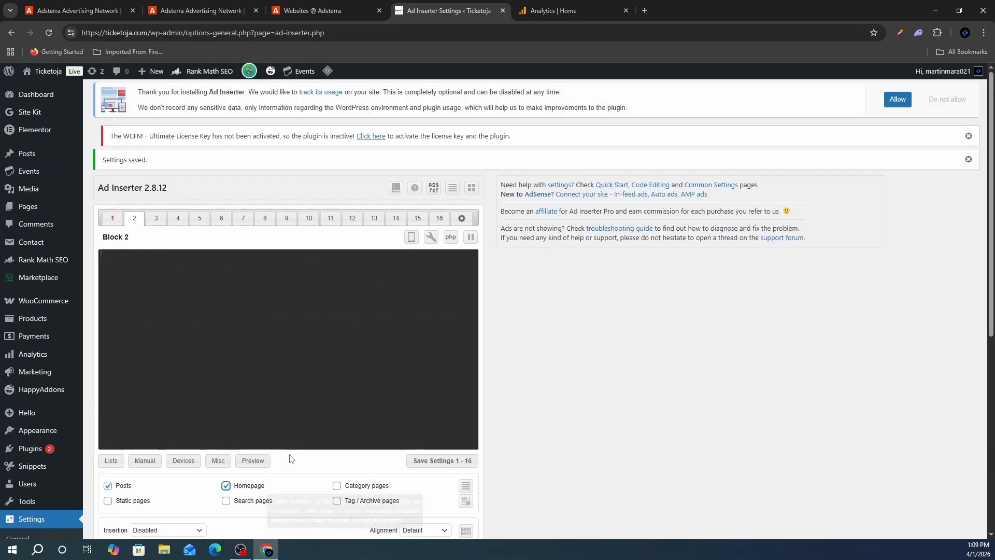
scroll(270, 456, down, 2)
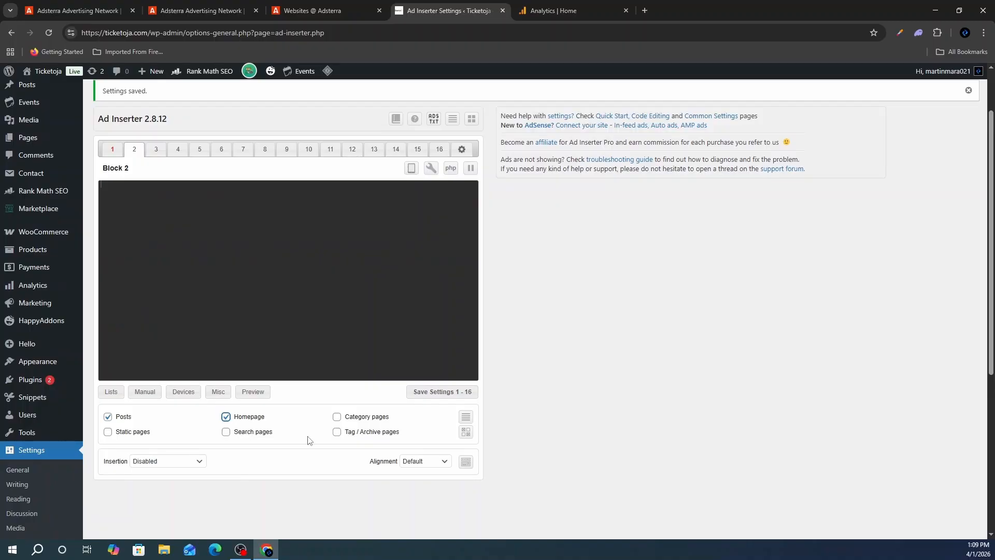
key(ctrl+shift+Tab)
click(543, 391)
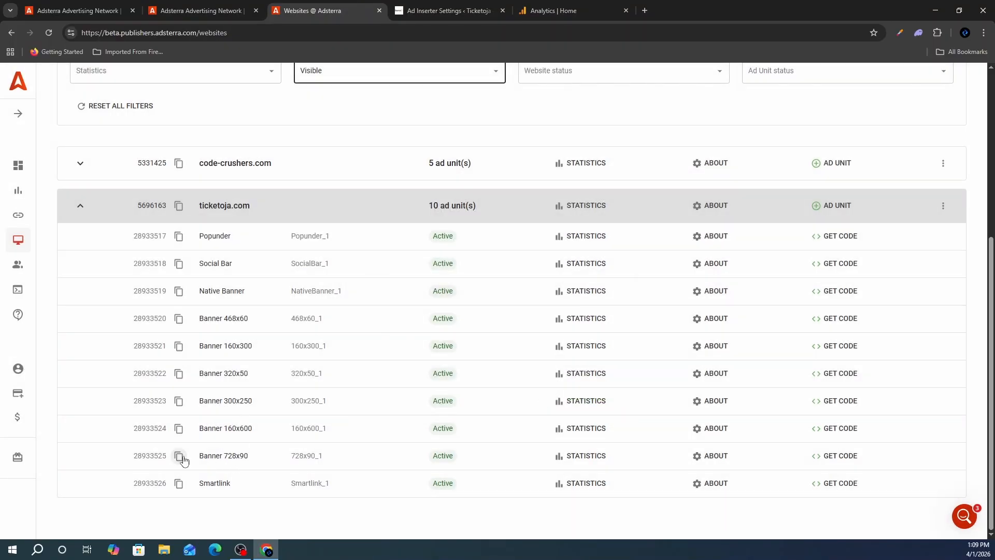
click(840, 455)
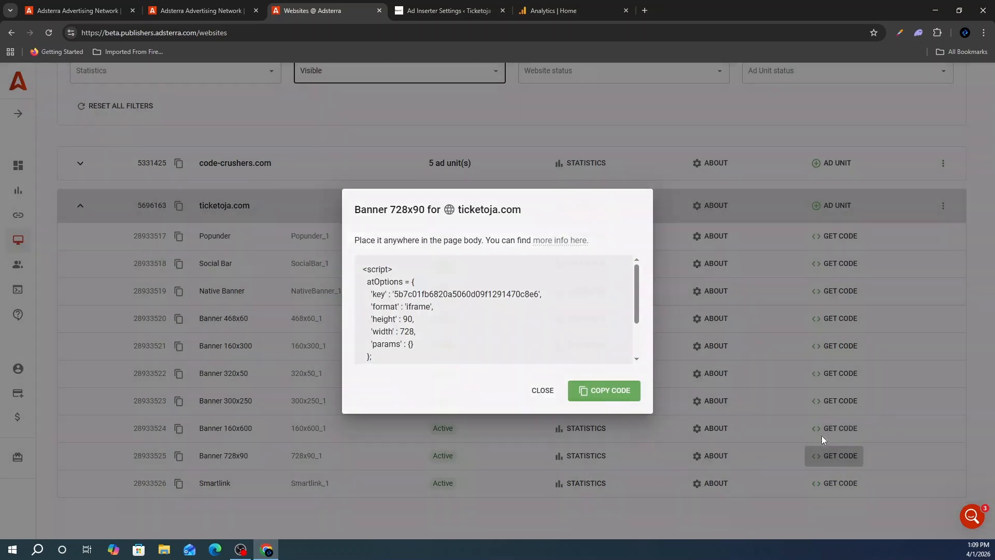
click(604, 390)
click(449, 10)
click(167, 461)
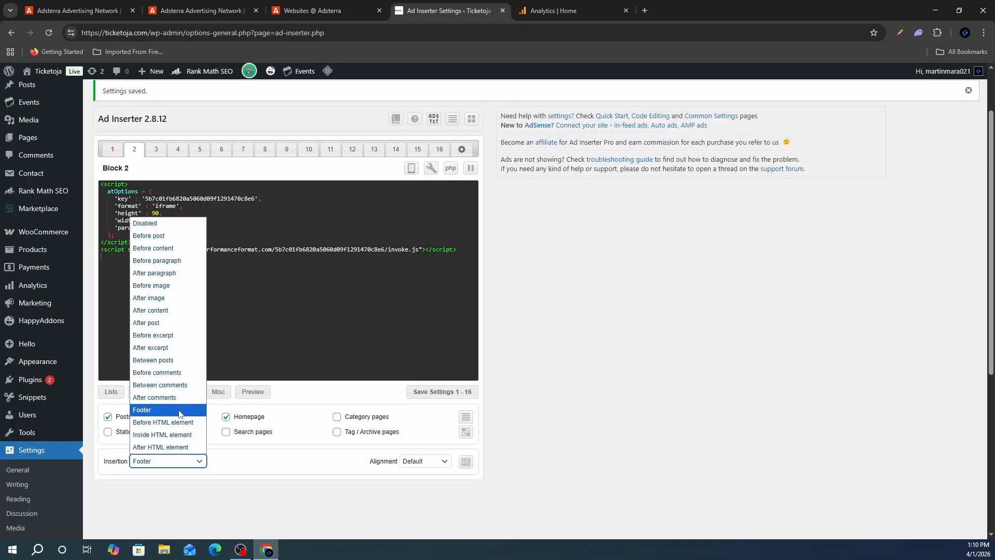
click(179, 410)
scroll(362, 388, down, 1)
click(436, 324)
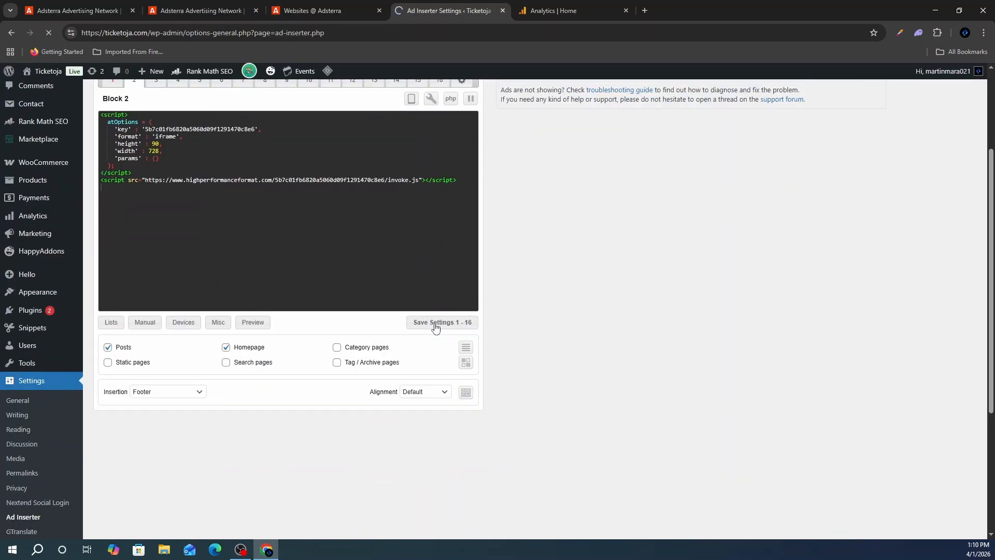
- Copy the Popunder ad code from Adsterra and paste it into Block 3
key(ctrl+shift+Tab)
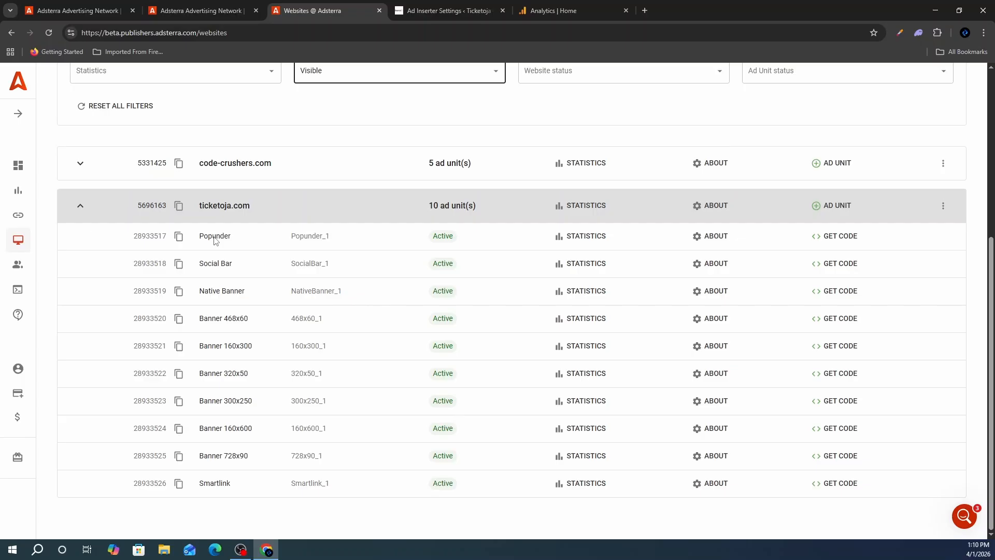
double_click(215, 237)
click(842, 237)
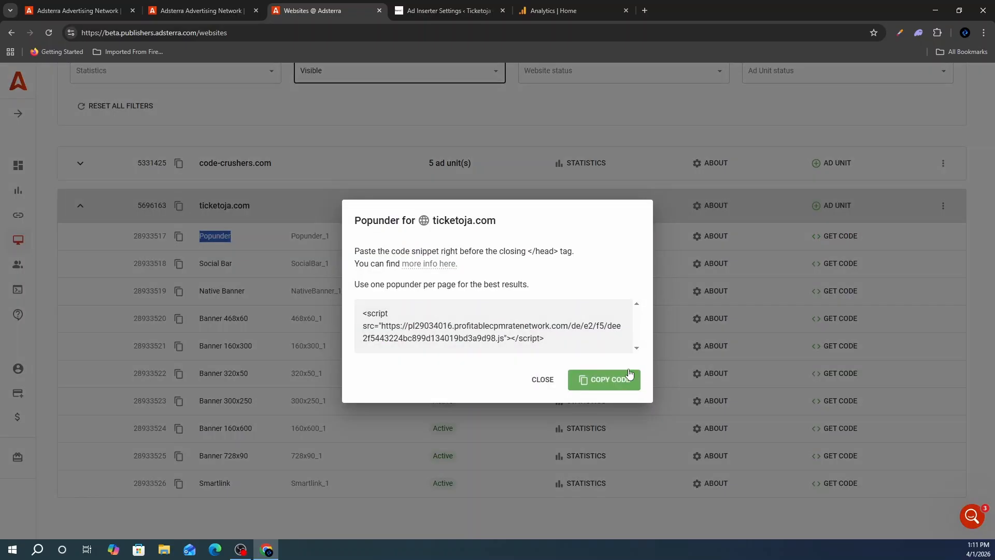
click(601, 378)
key(ctrl+Tab)
click(190, 277)
key(ctrl+v)
- Show Block 3 on homepage, static, search, category, tag and archive pages, inserted before each post
scroll(226, 419, down, 1)
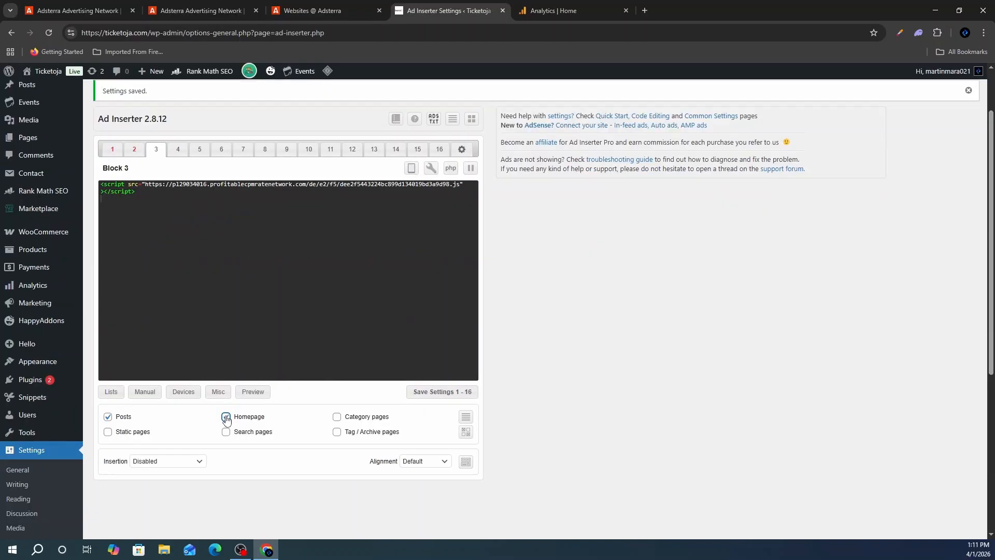
click(337, 417)
click(337, 431)
click(226, 432)
click(108, 432)
click(167, 461)
click(187, 236)
- Set up Block 4 with the Native Banner code inserted before a paragraph, and save
click(178, 149)
scroll(189, 229, down, 1)
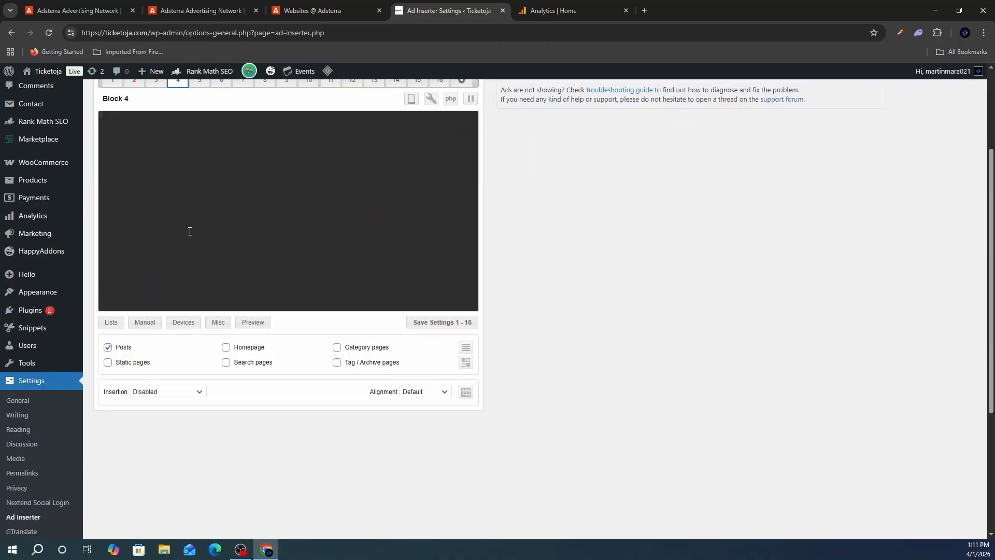
click(294, 6)
click(462, 467)
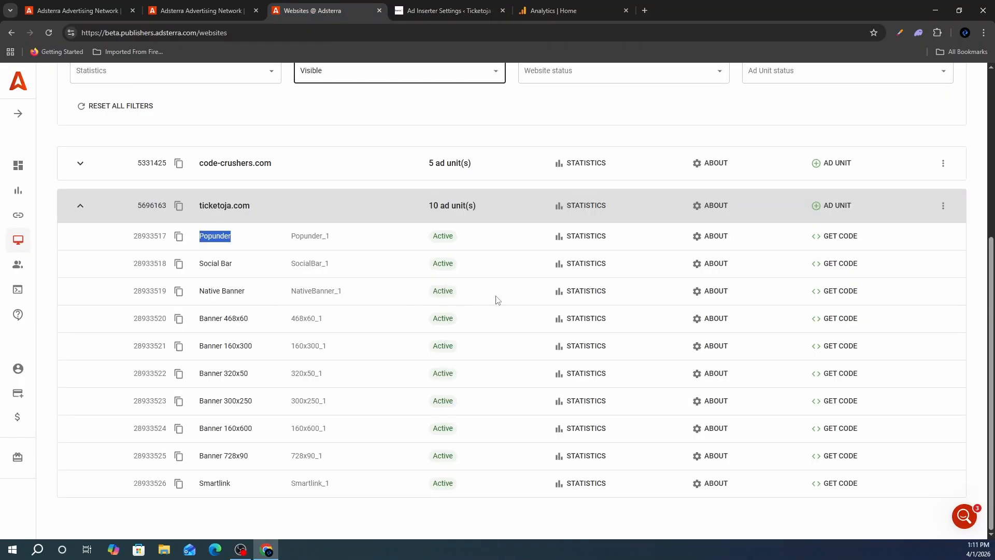
click(841, 294)
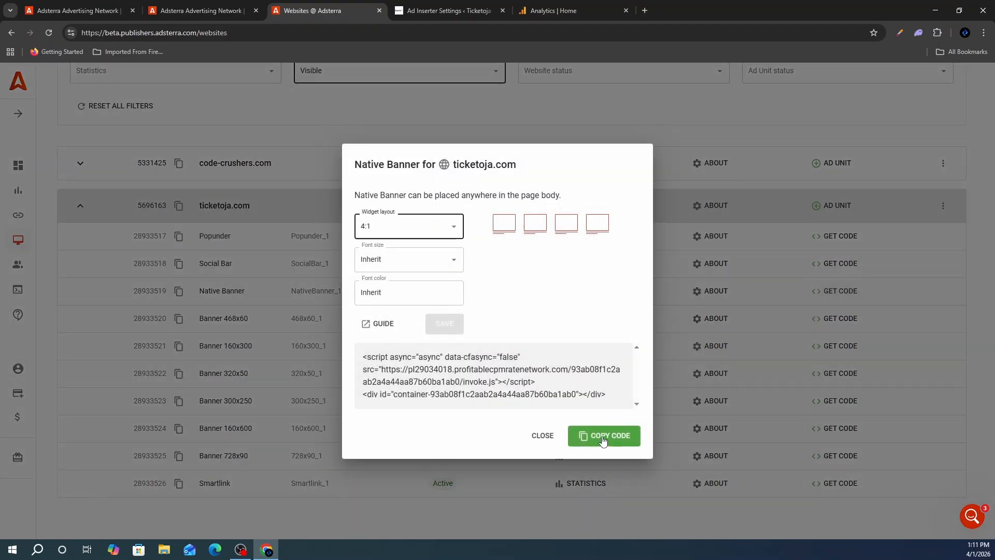
click(602, 440)
click(446, 11)
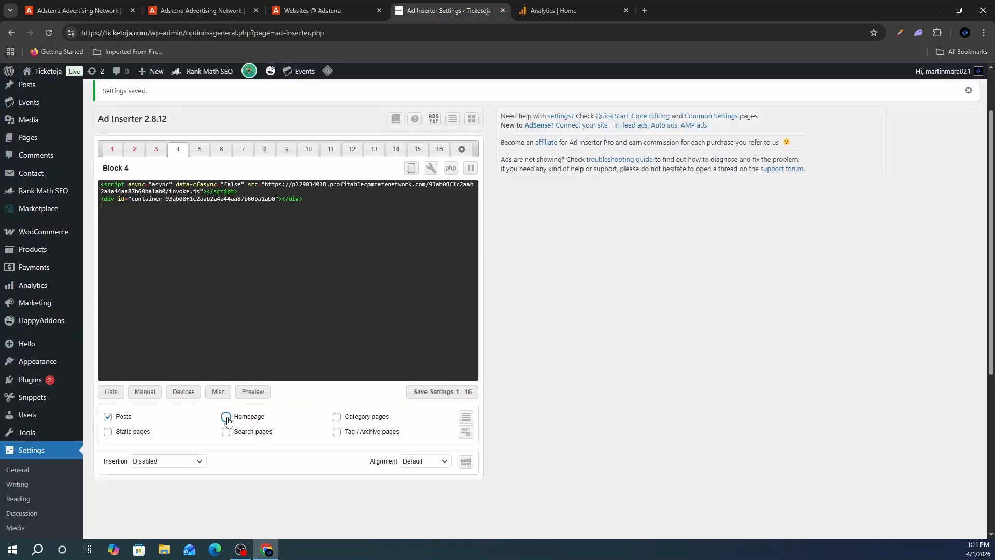
click(177, 461)
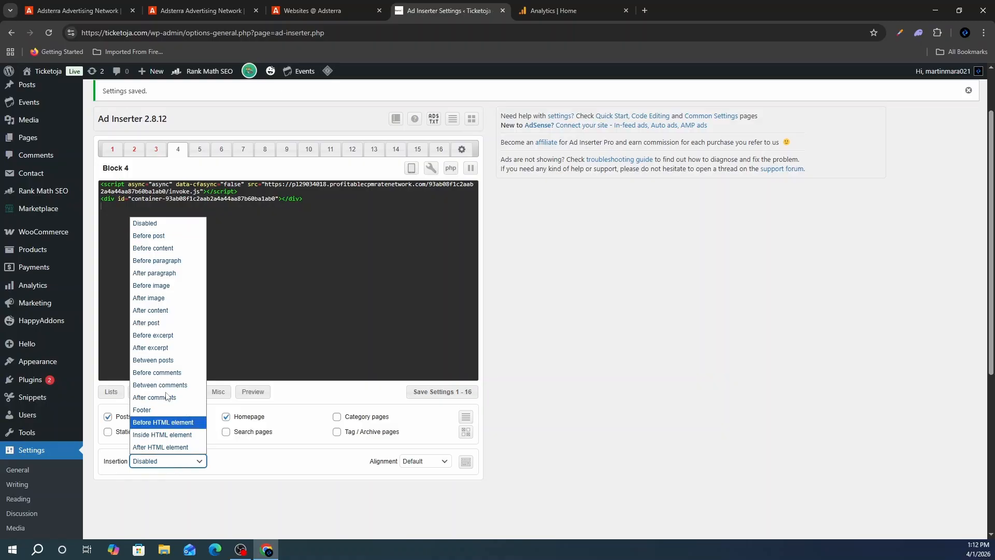
click(166, 261)
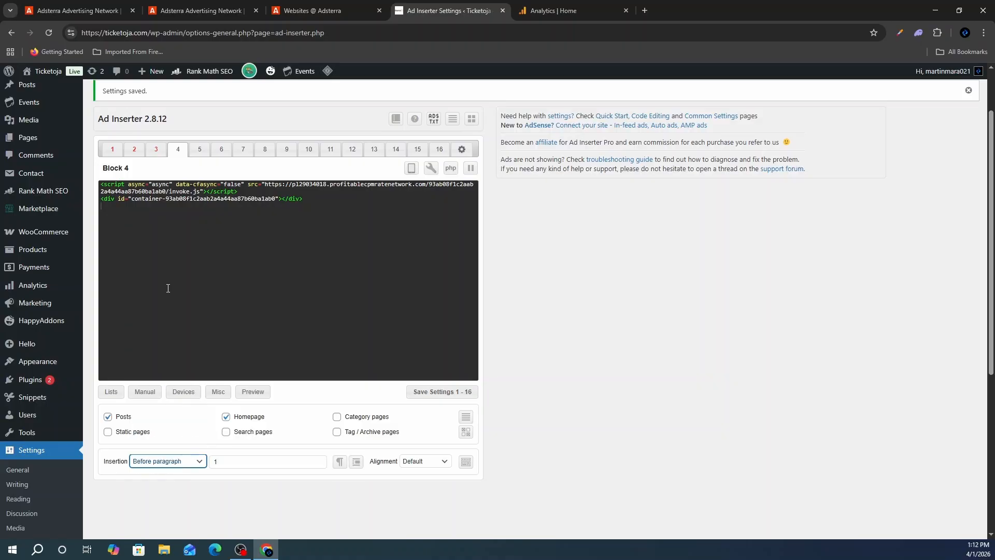
click(446, 392)
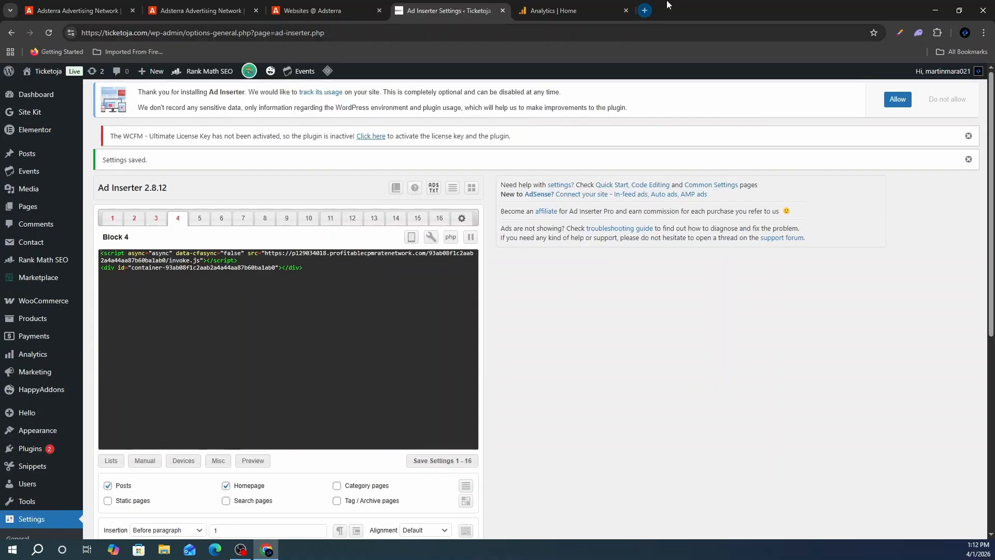
- Center-align Block 2's banner and save the Ad Inserter settings
key(ctrl+shift+t)
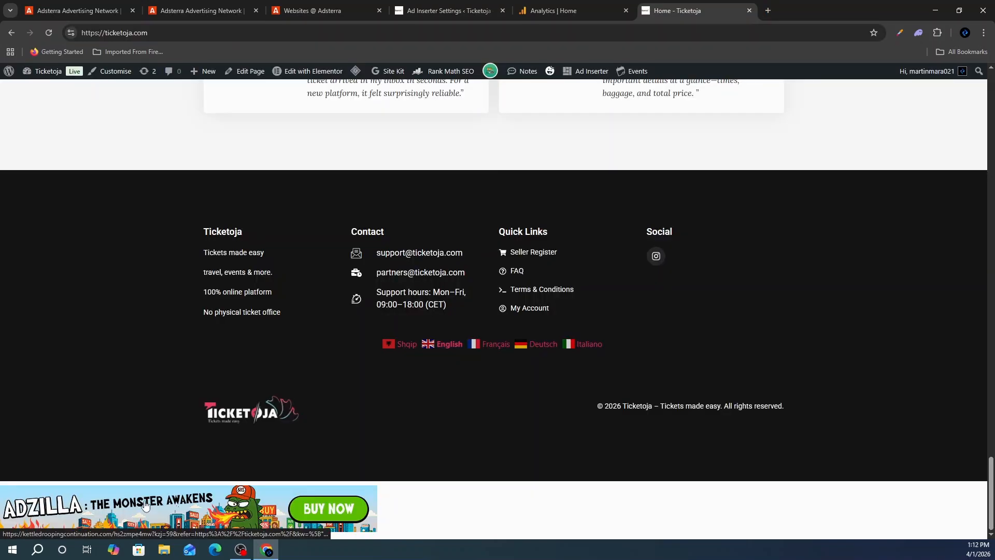
drag(991, 493, 991, 68)
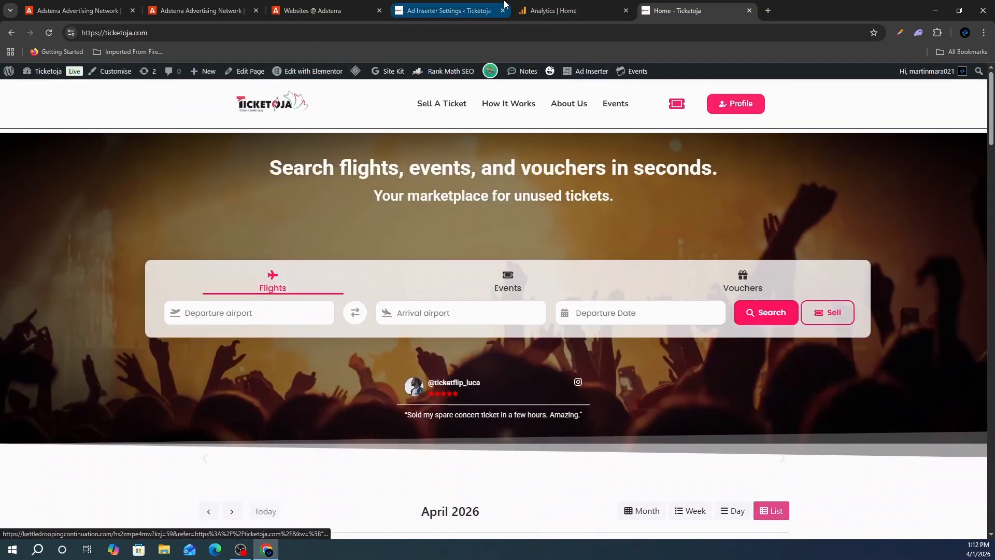
click(450, 11)
click(134, 218)
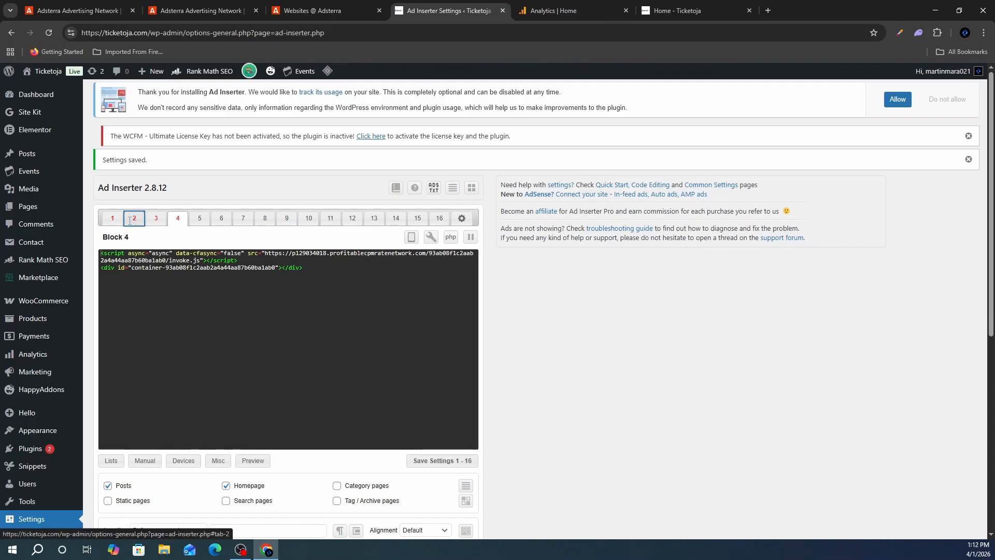
scroll(260, 311, down, 4)
click(425, 323)
click(422, 358)
click(446, 259)
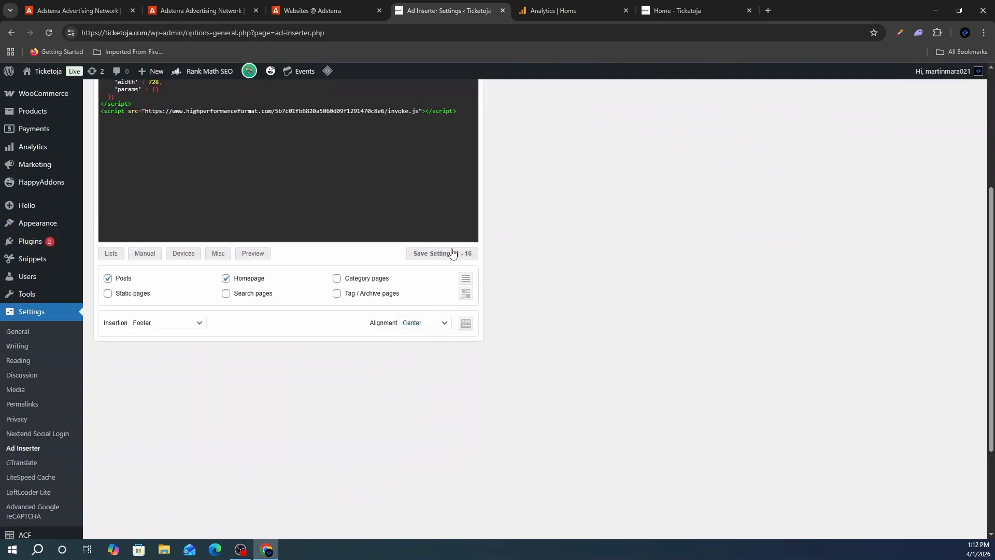
- On the live site, dismiss the popunder and check ads in the How to Sell Unused Tickets article
key(ctrl+6)
click(290, 101)
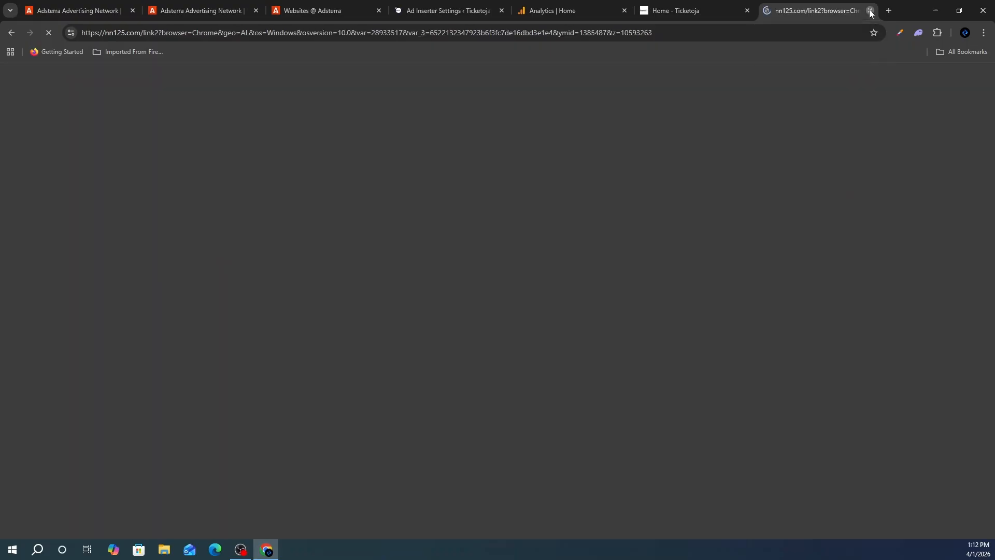
click(870, 10)
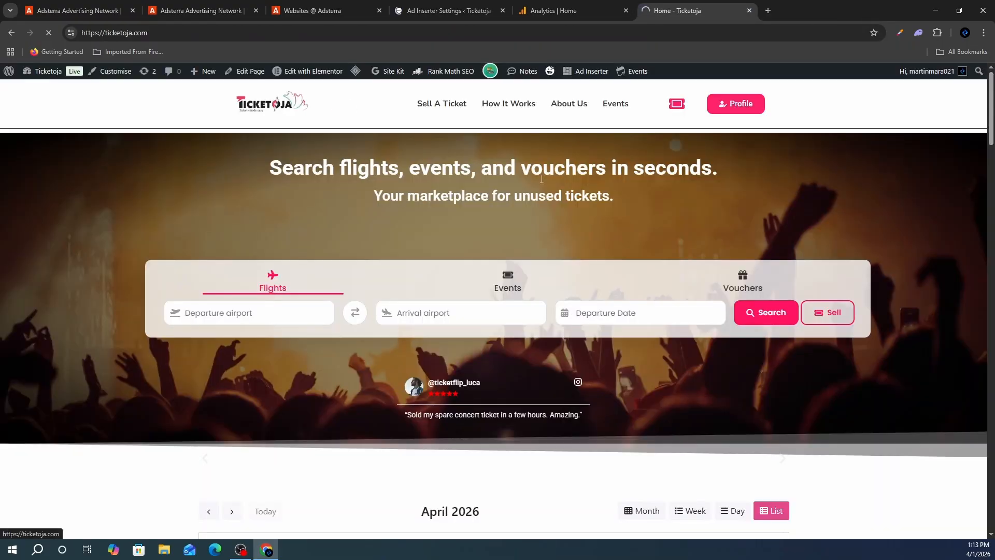
scroll(544, 233, down, 10)
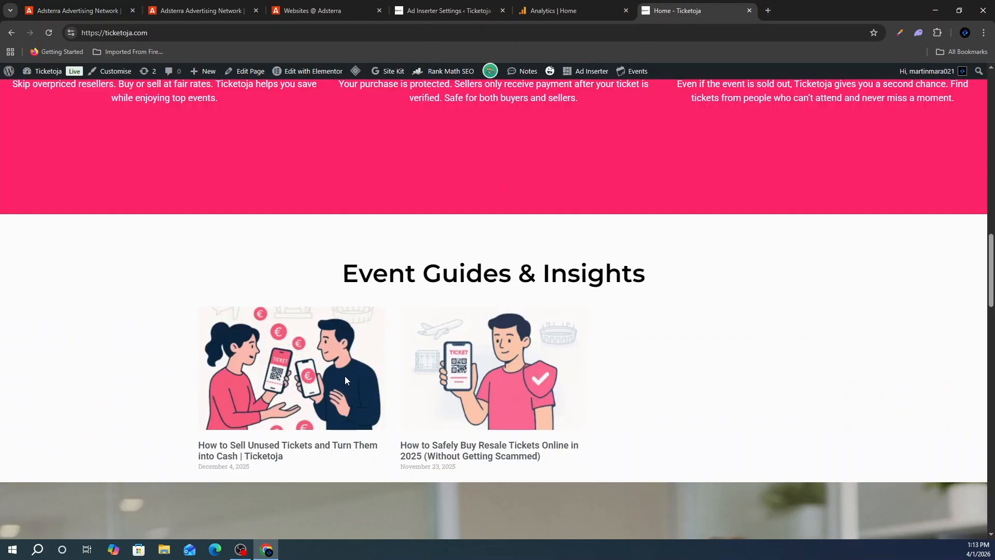
click(345, 380)
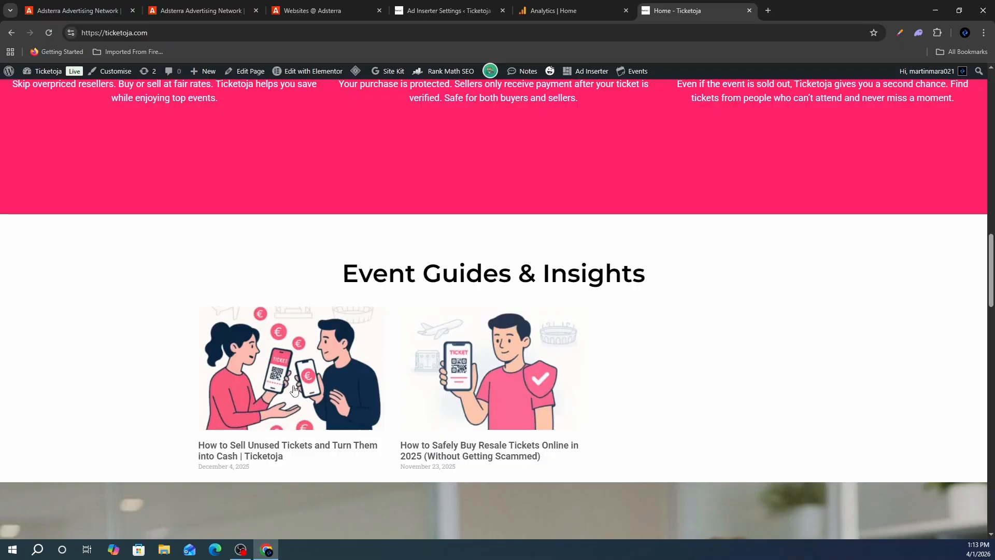
click(298, 392)
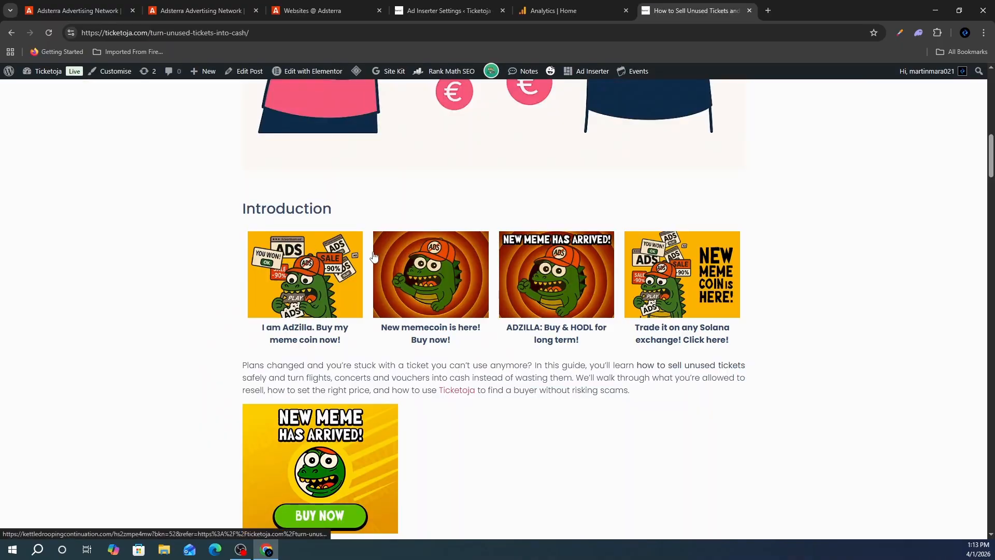
scroll(238, 259, down, 20)
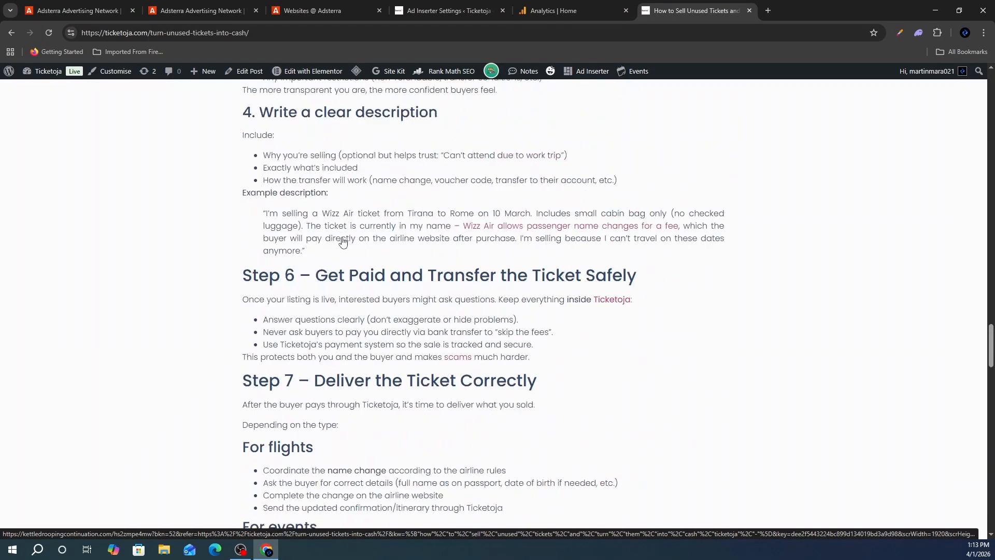
scroll(343, 242, up, 12)
scroll(343, 242, up, 20)
scroll(412, 329, down, 16)
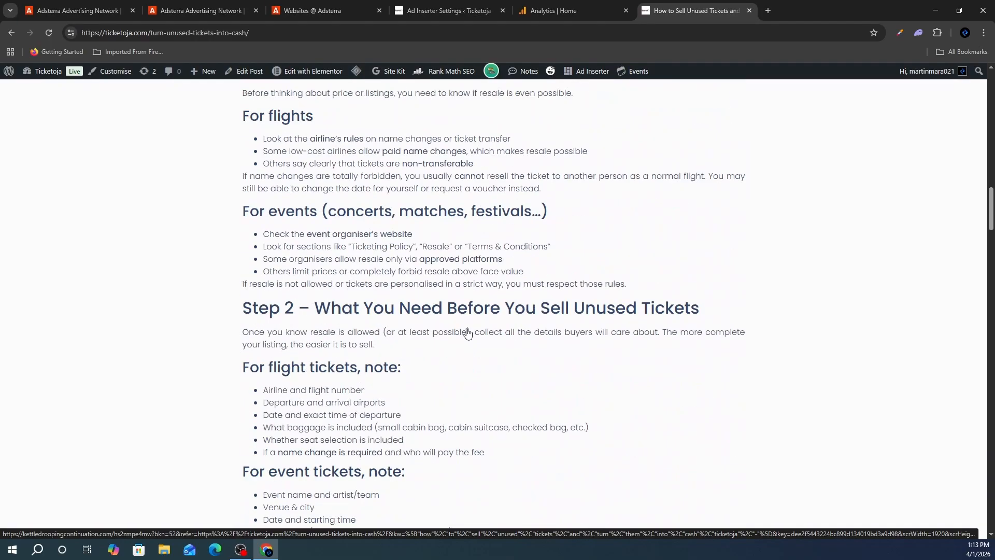
scroll(403, 354, down, 15)
click(321, 10)
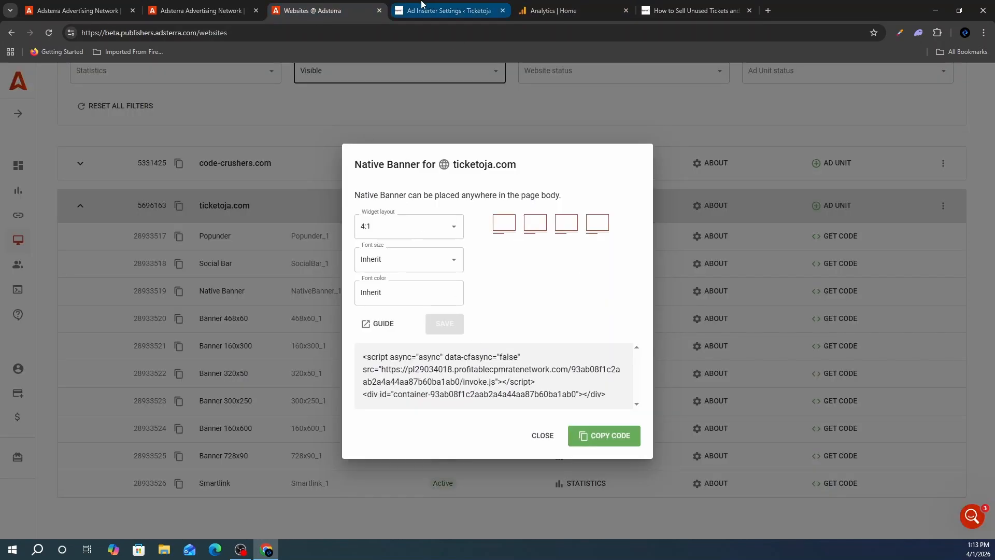
- Give Block 5 Block 1's 300x250 banner code after paragraph 3 on posts, save, and reload the article
click(445, 10)
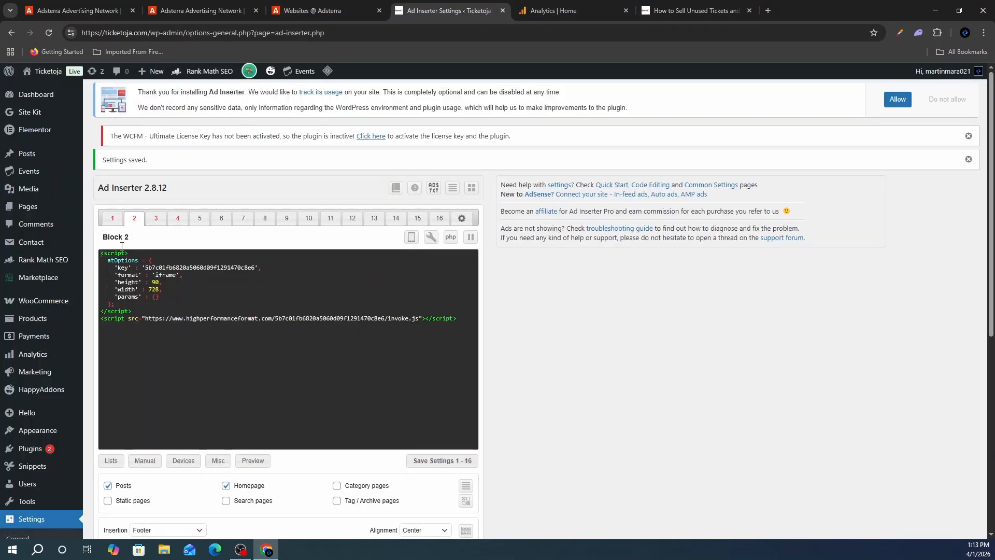
click(112, 218)
scroll(177, 196, down, 3)
scroll(197, 207, up, 2)
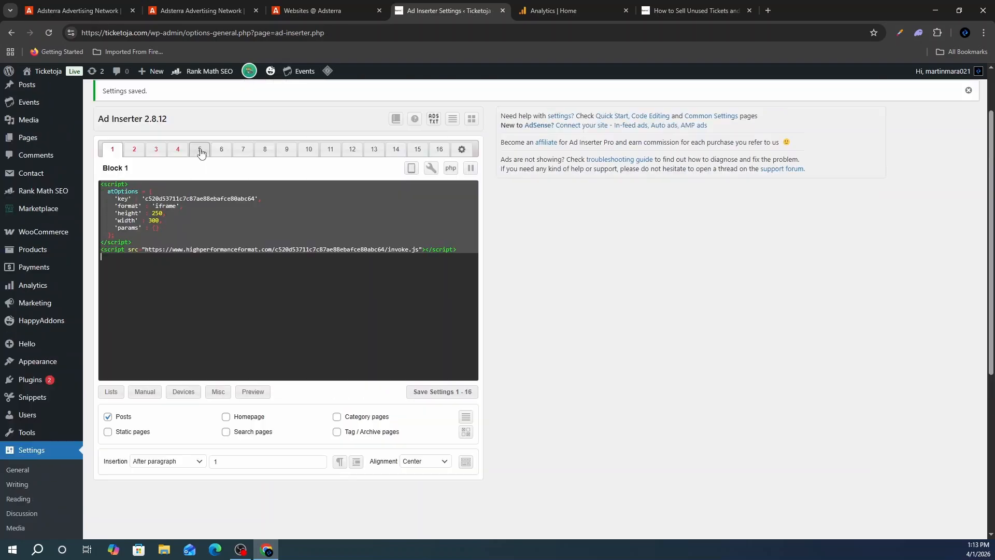
click(200, 149)
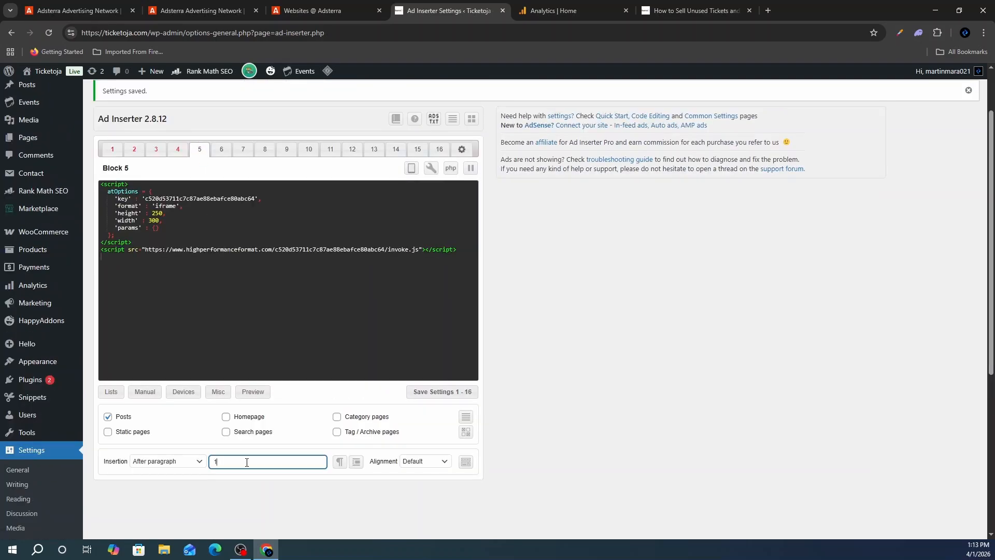
click(280, 468)
click(445, 396)
key(ctrl+9)
click(48, 32)
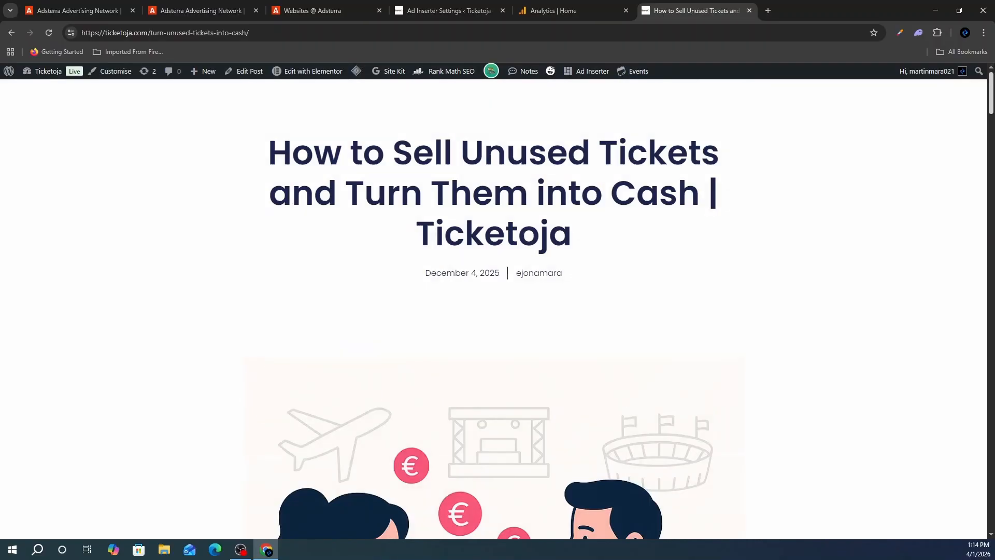
- Trigger the popunder ad from the article and close the ad tab
click(297, 118)
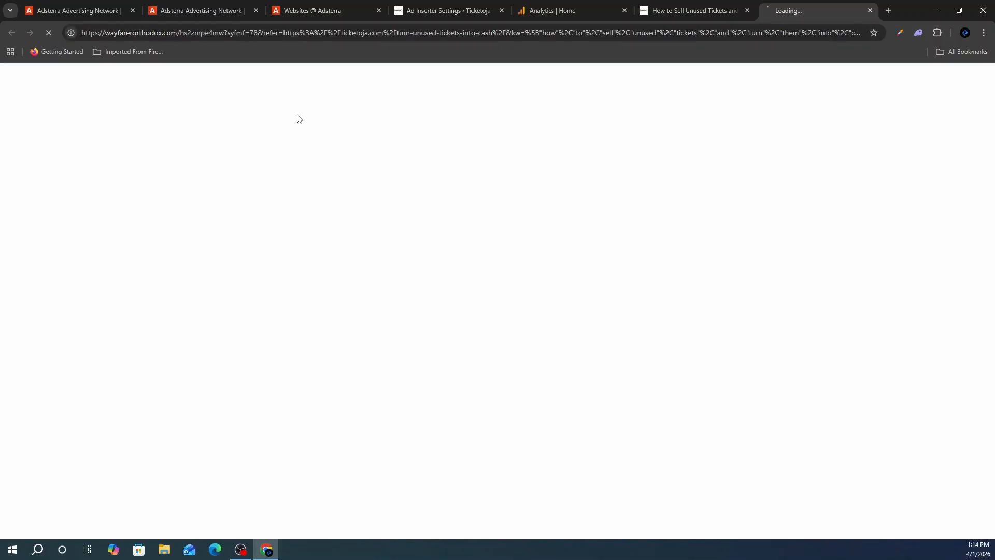
click(870, 10)
scroll(649, 376, up, 15)
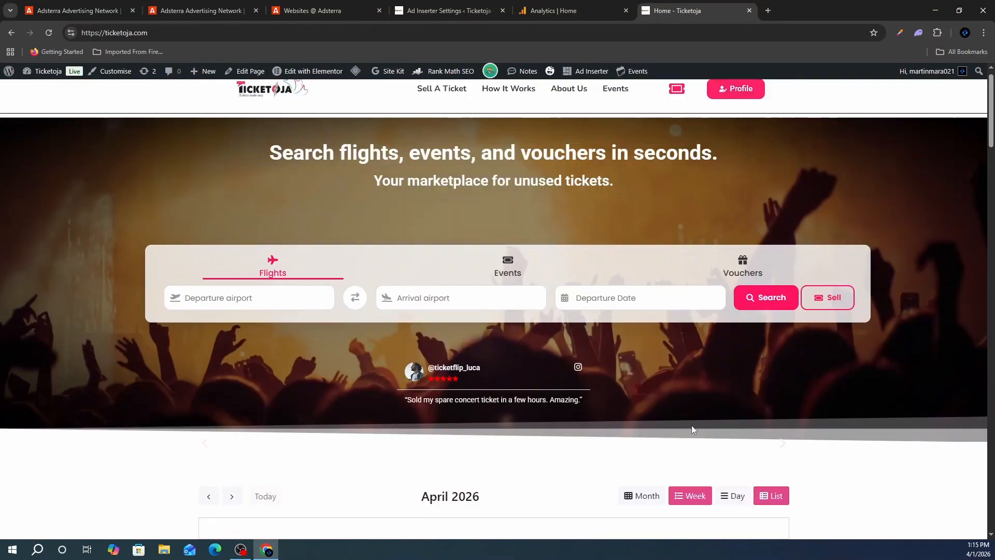
scroll(691, 429, up, 1)
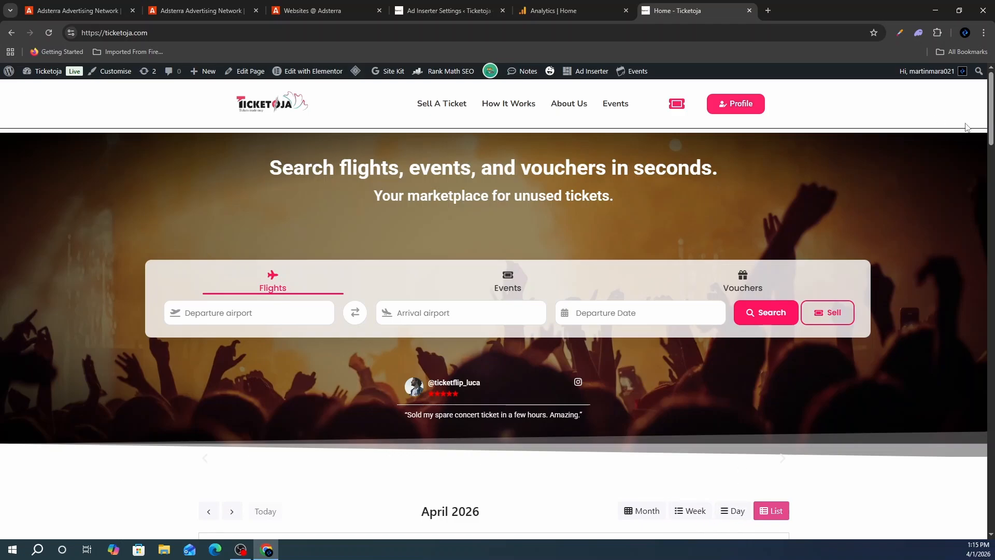
- Scroll the Ticketoja homepage to the footer to confirm the 1win banner ad appears
drag(991, 109, 991, 479)
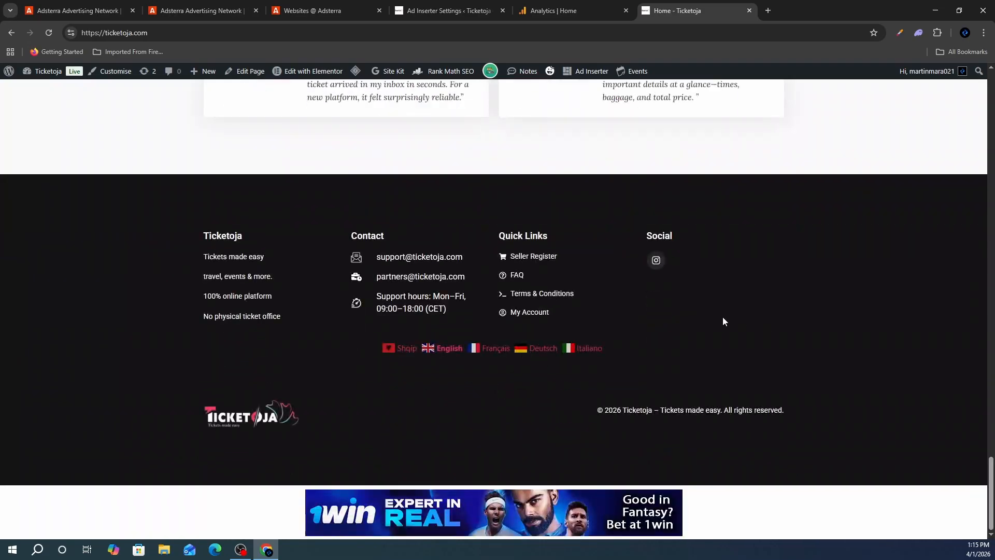
scroll(720, 322, up, 5)
scroll(722, 321, up, 20)
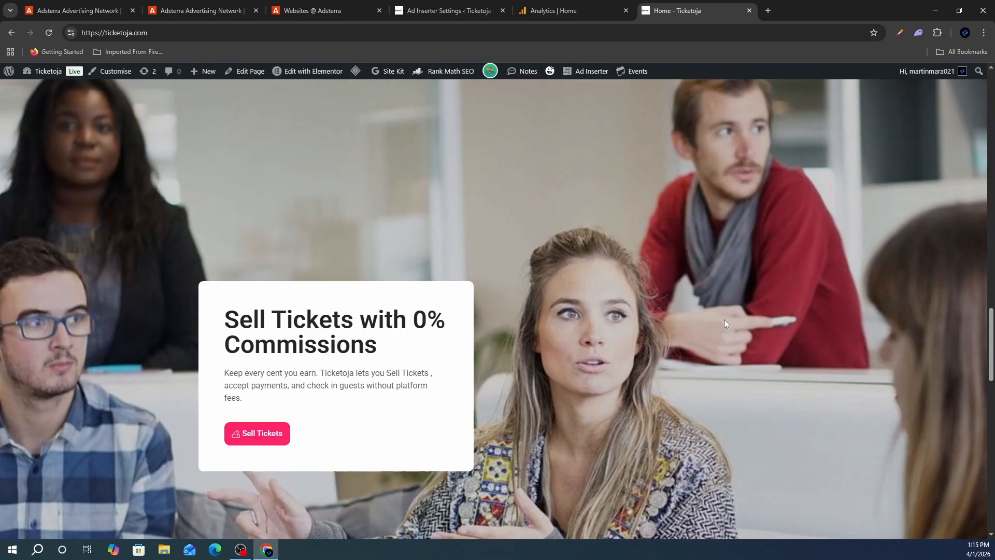
scroll(724, 319, down, 20)
scroll(723, 320, up, 8)
scroll(723, 325, up, 15)
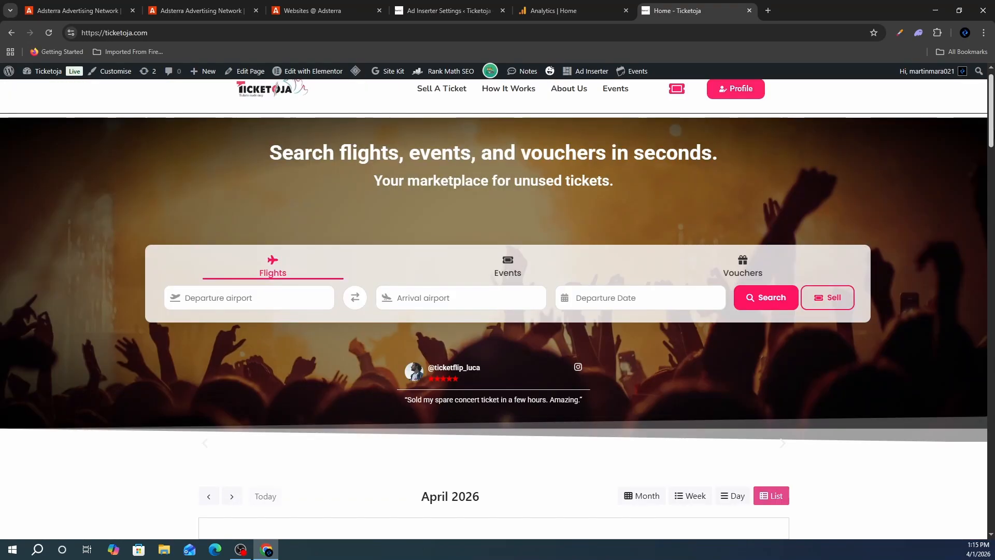
drag(990, 133, 991, 510)
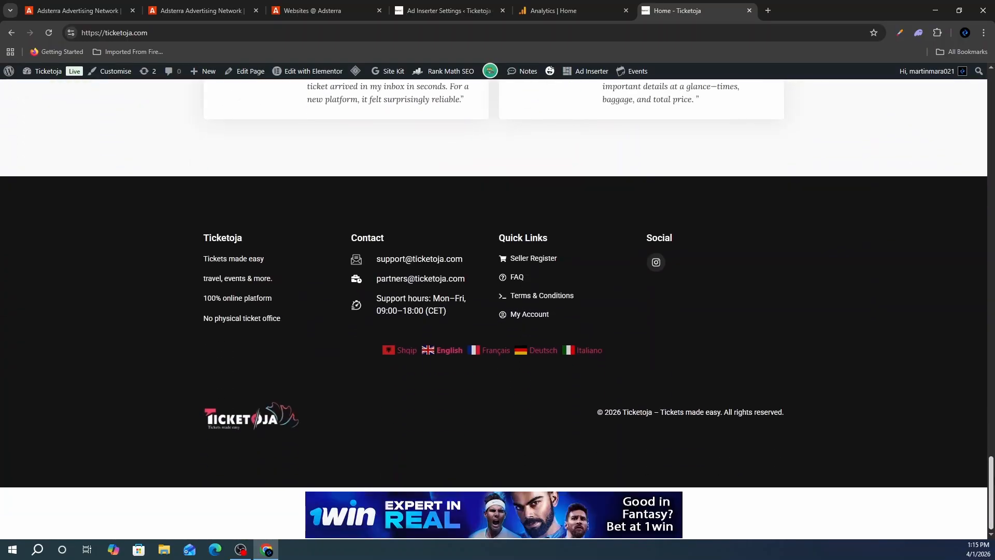
scroll(991, 492, down, 1)
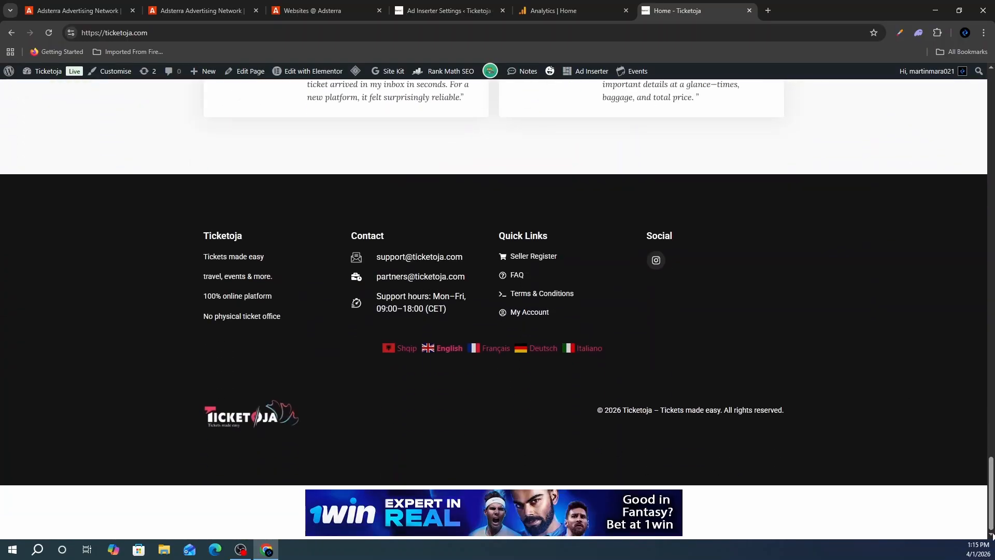
drag(991, 493, 991, 109)
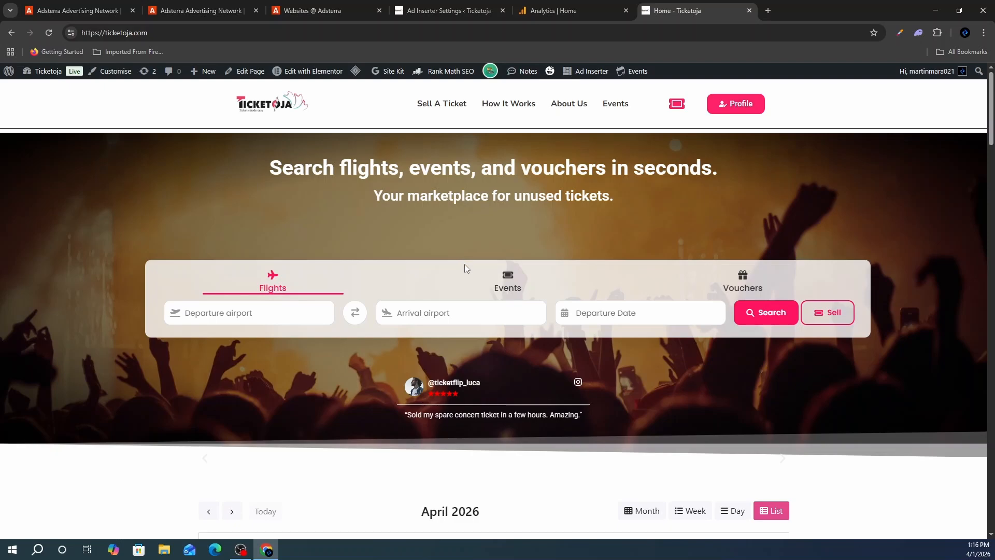
key(ctrl+shift+Tab)
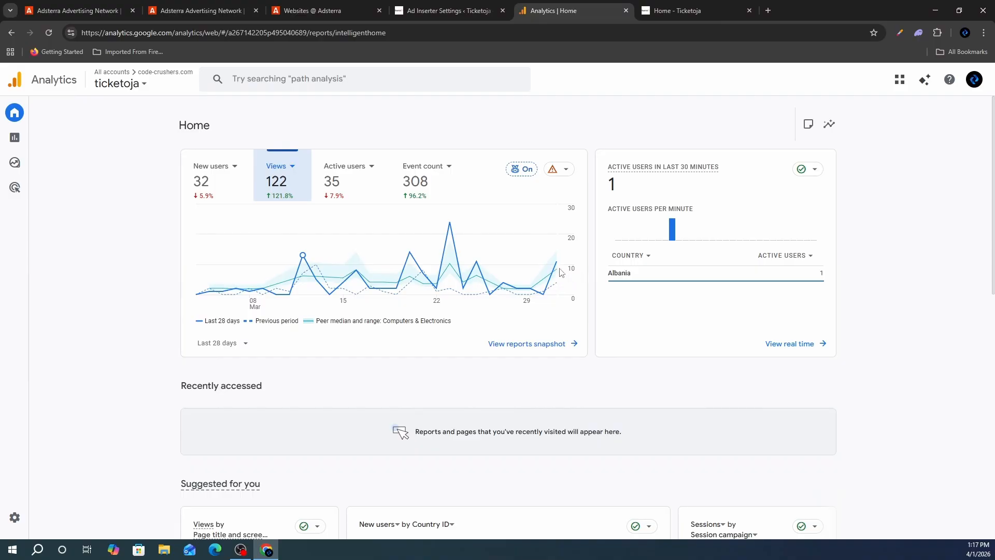
mouse_move(554, 280)
scroll(988, 289, down, 6)
drag(988, 289, 959, 146)
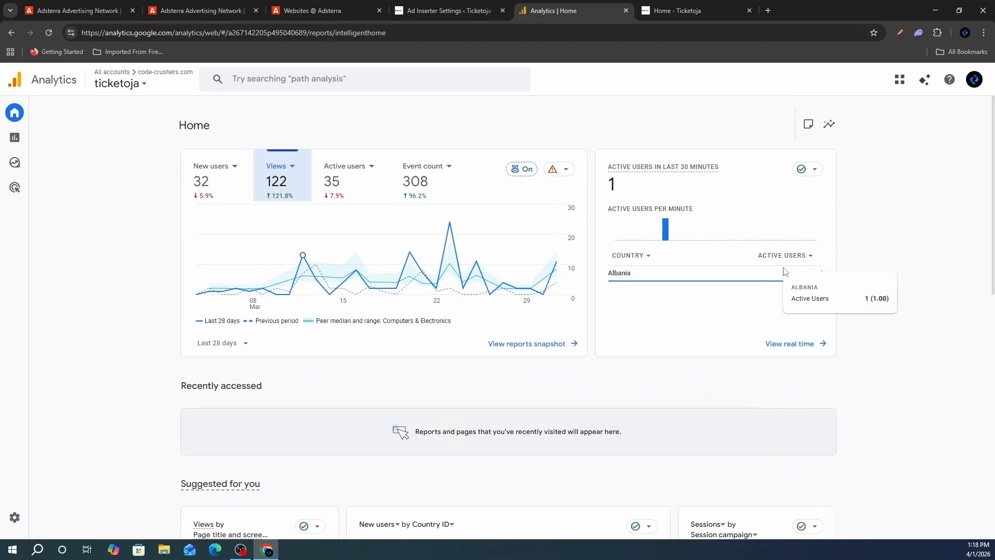